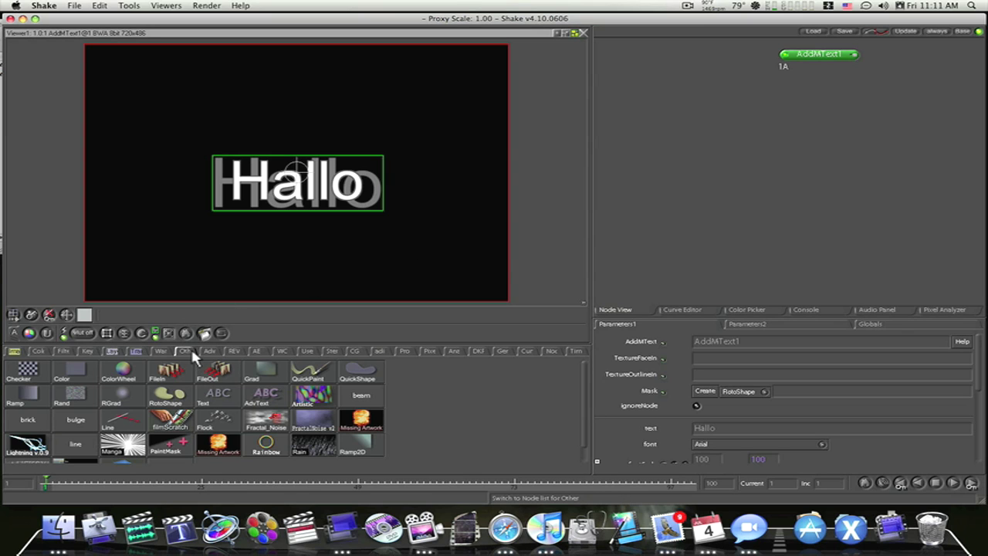
Insert a LaserFlare node after the AddMText1 node and move it below and to one side of the text node
left_click(406, 355)
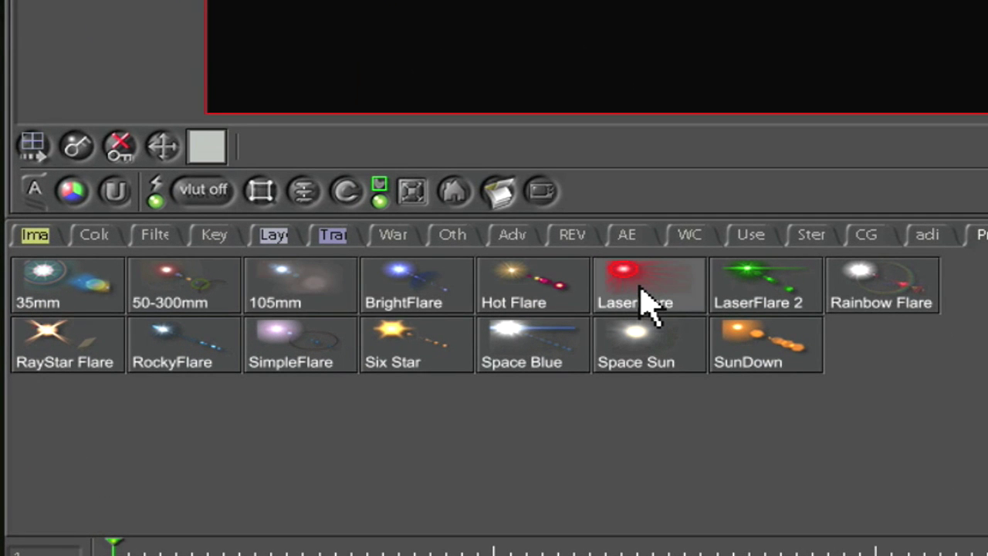
left_click(641, 289)
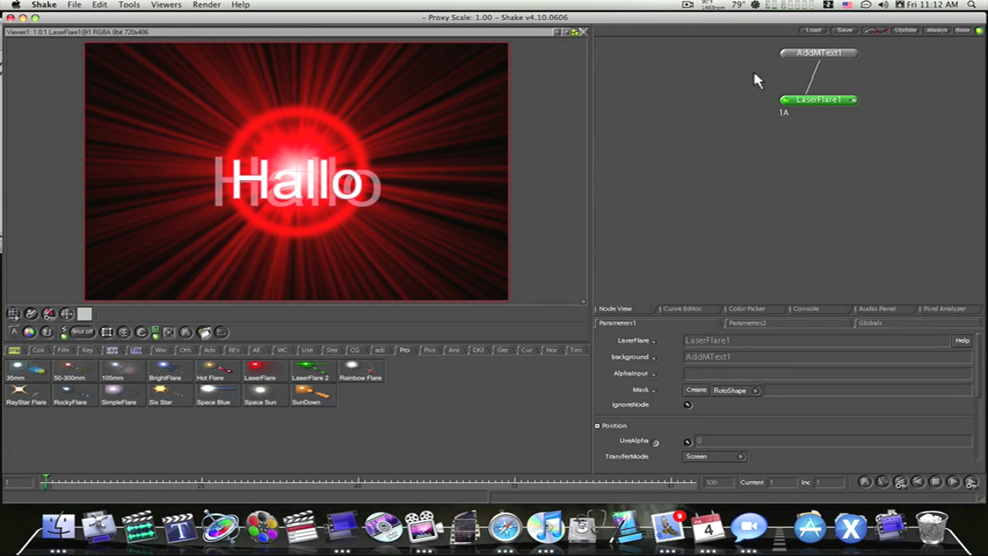
left_click_drag(816, 100, 726, 131)
Add a TC_Shine node as a separate branch from AddMText1 and place it level with LaserFlare1
left_click(830, 56)
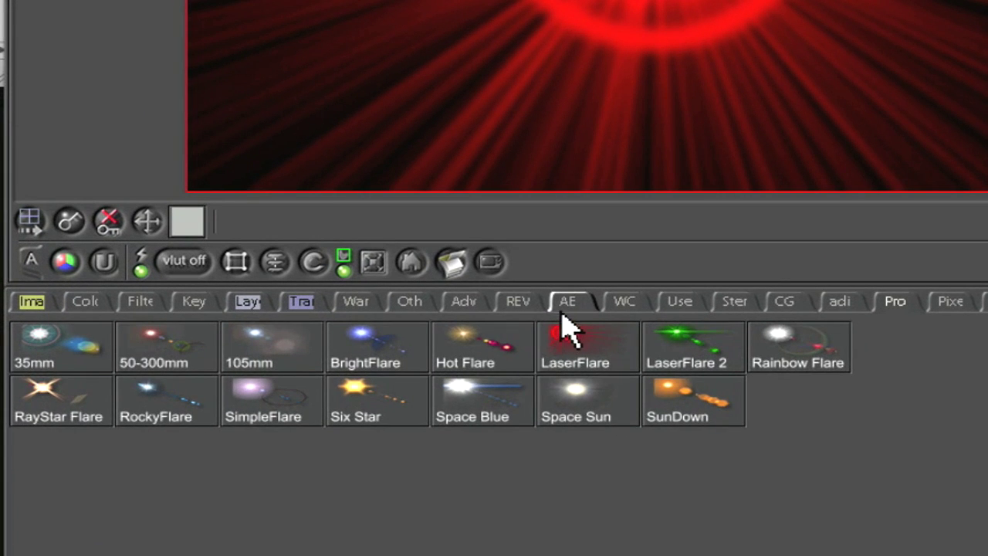
left_click(567, 305)
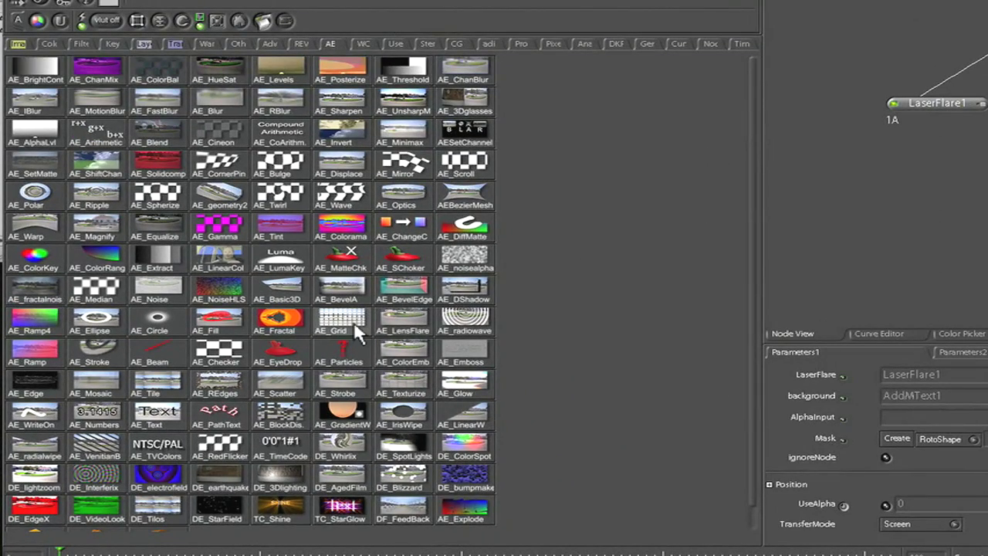
scroll(354, 322, "down", 1)
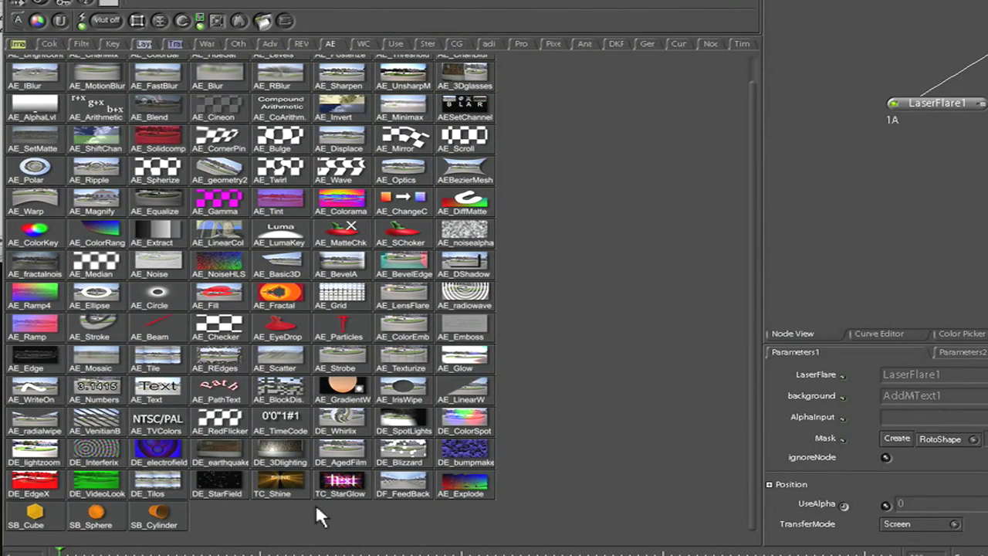
right_click(270, 480)
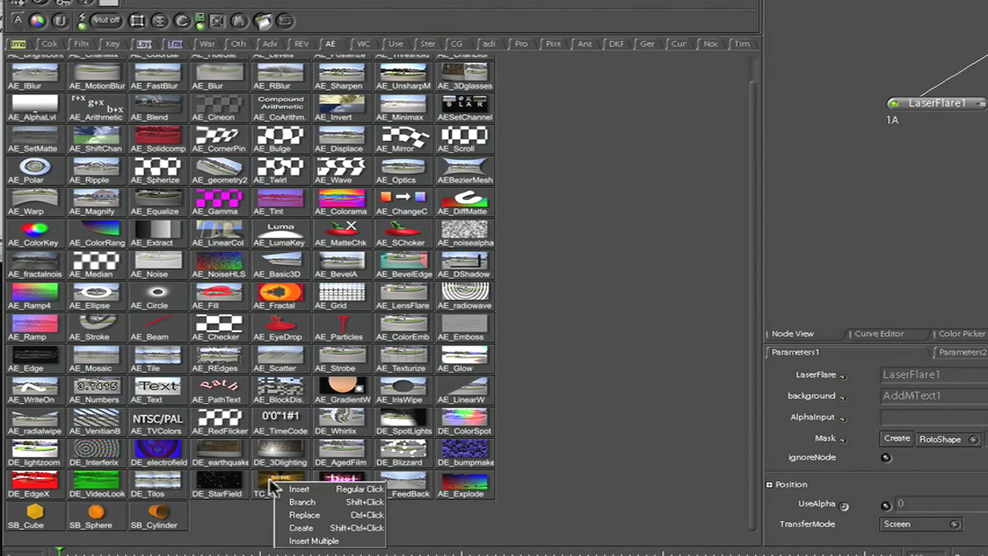
left_click(293, 515)
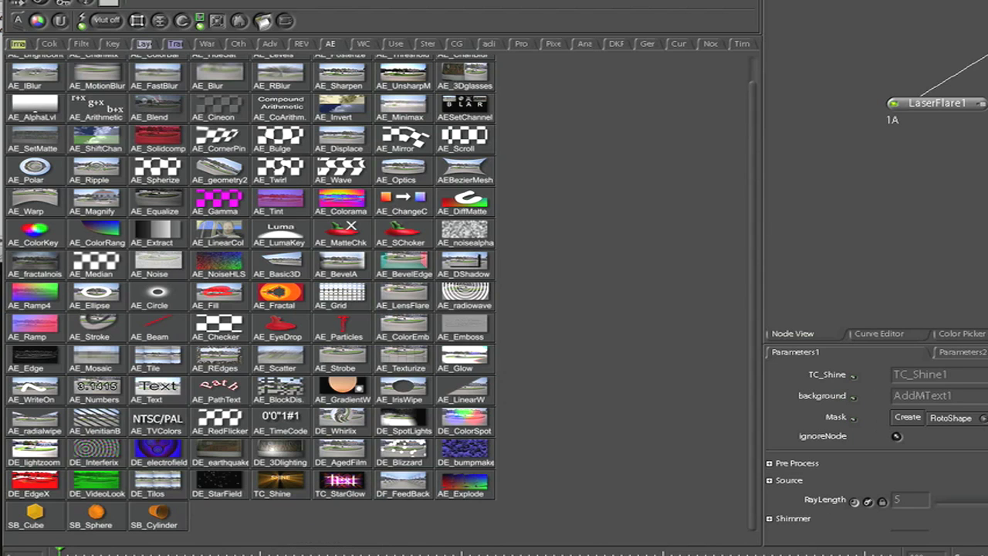
left_click_drag(530, 34, 494, 424)
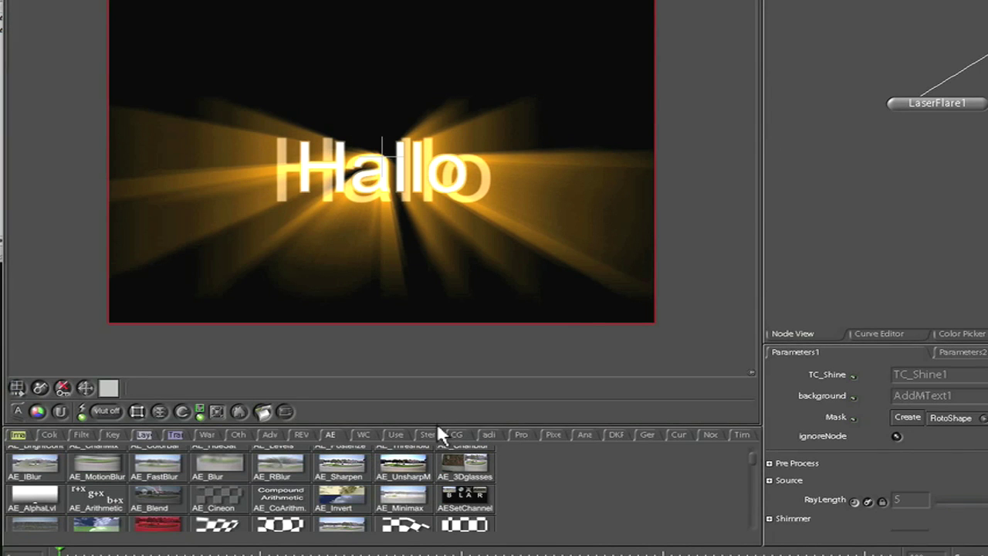
left_click_drag(437, 423, 469, 64)
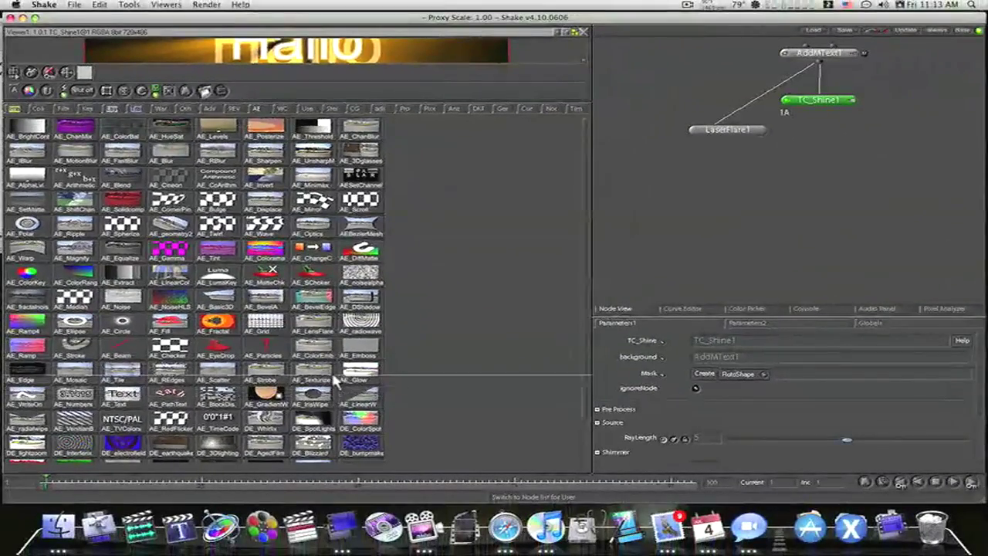
key("space")
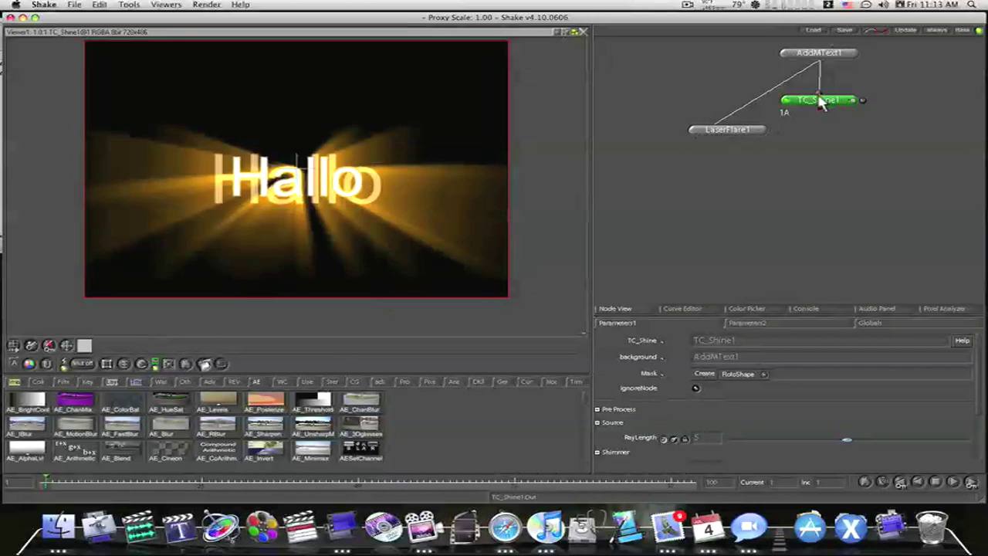
left_click_drag(822, 104, 844, 133)
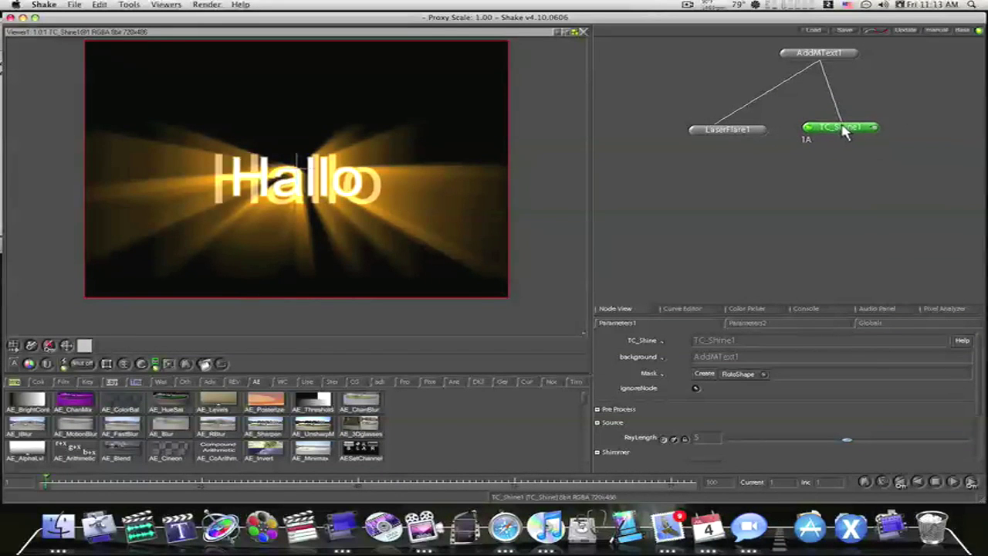
View the LaserFlare1 node's output and show its macro internals
left_click(693, 131)
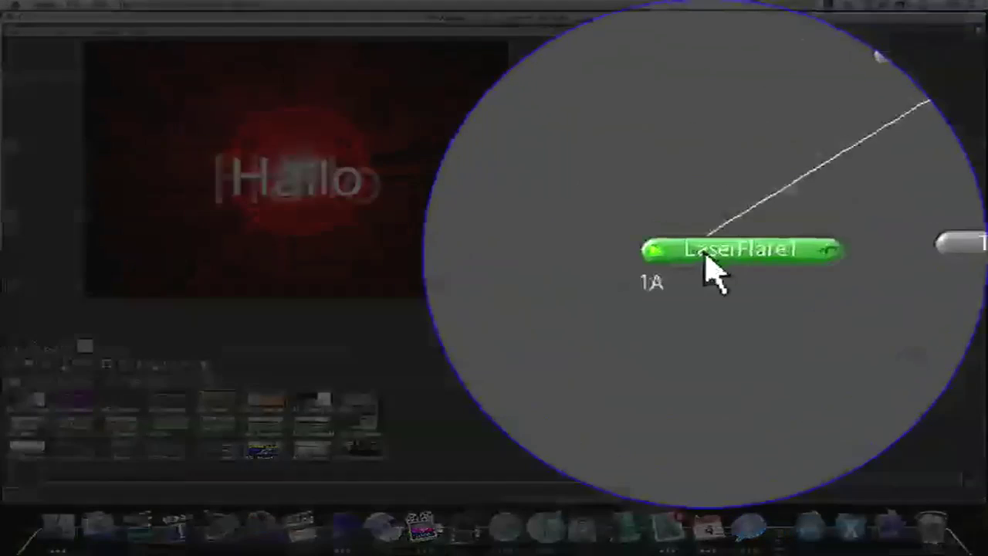
right_click(708, 257)
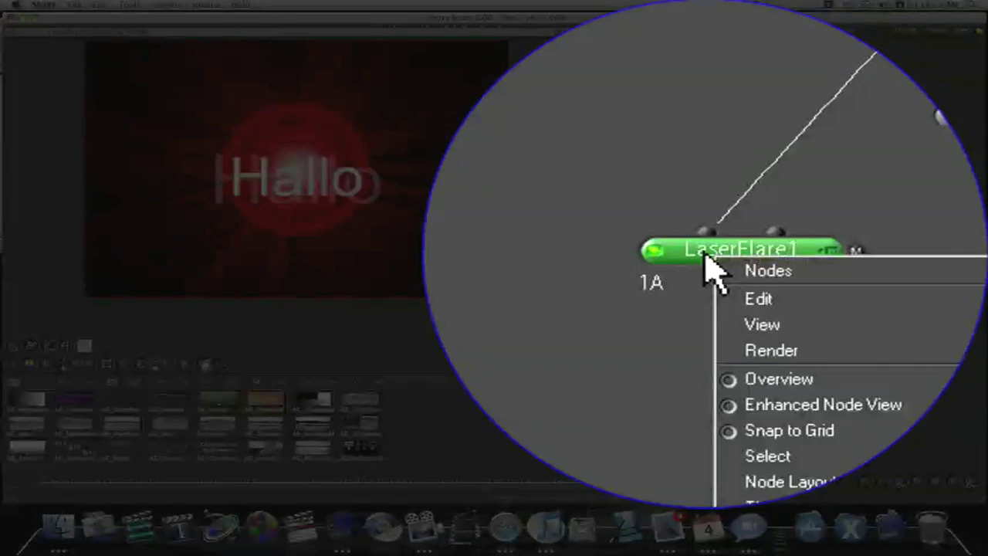
mouse_move(655, 309)
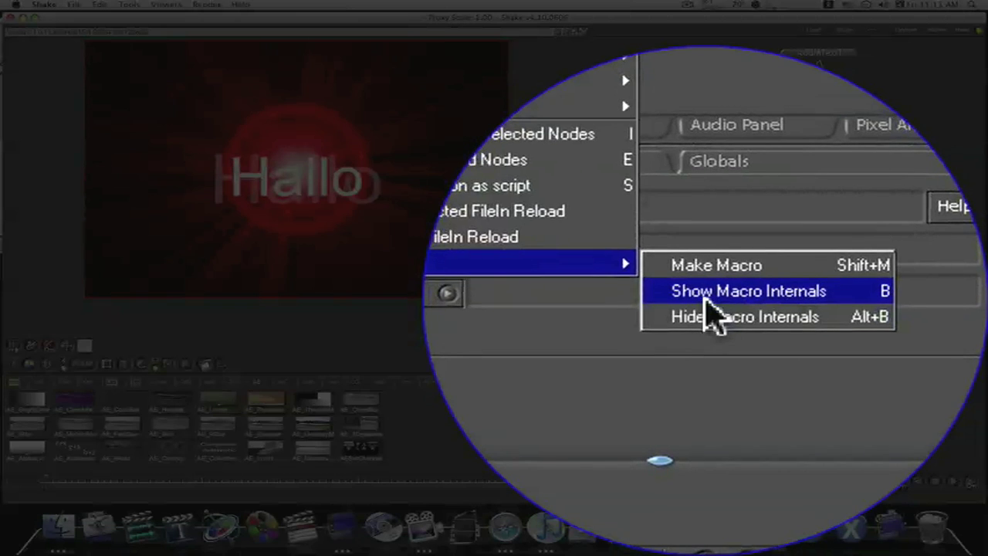
left_click(705, 298)
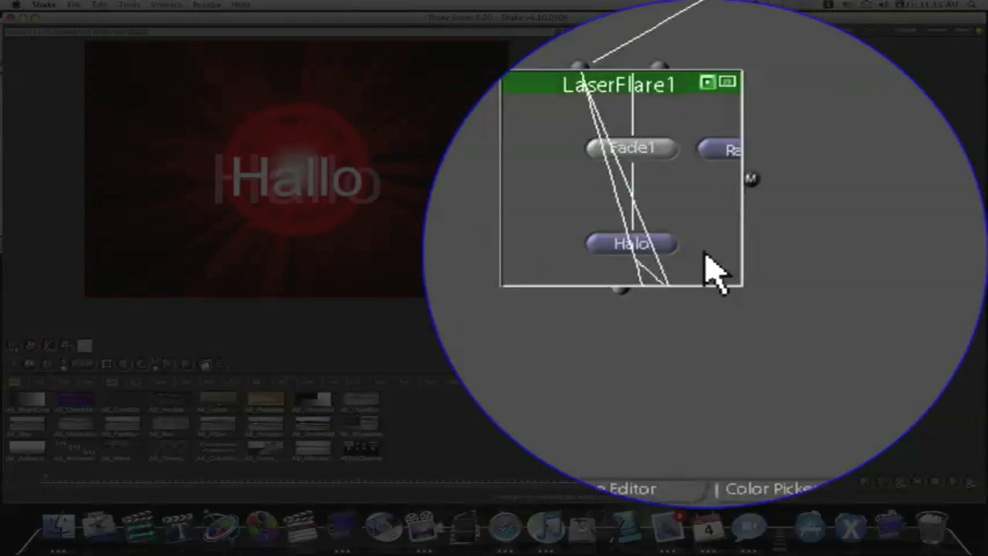
Move the opened LaserFlare1 group away from the other nodes and enlarge it to expose its internal node tree
key("space")
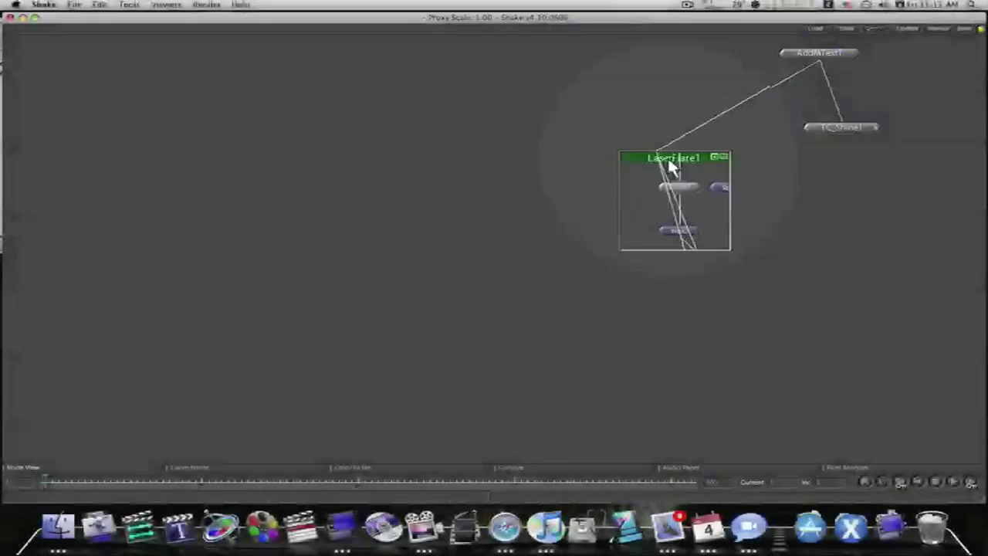
left_click_drag(672, 162, 260, 137)
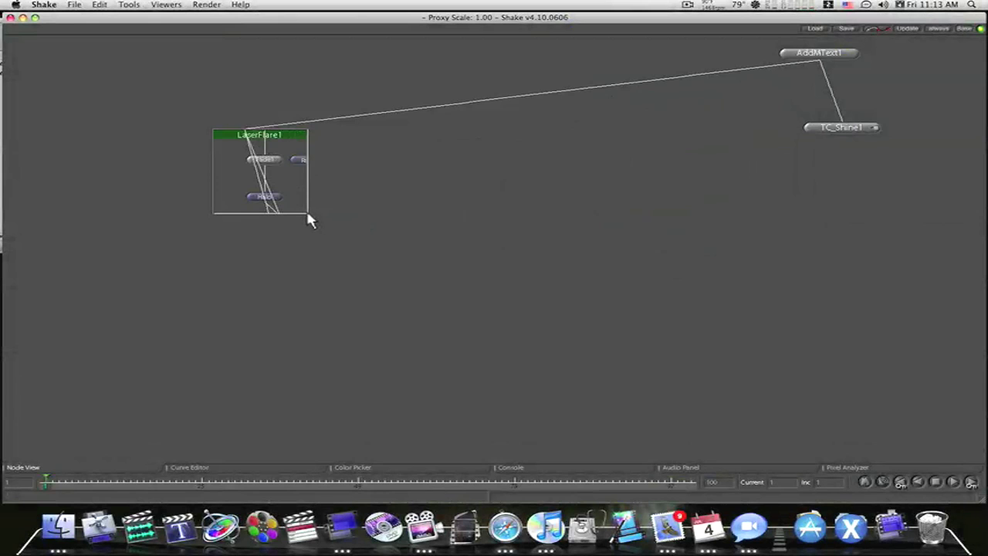
left_click_drag(301, 208, 807, 459)
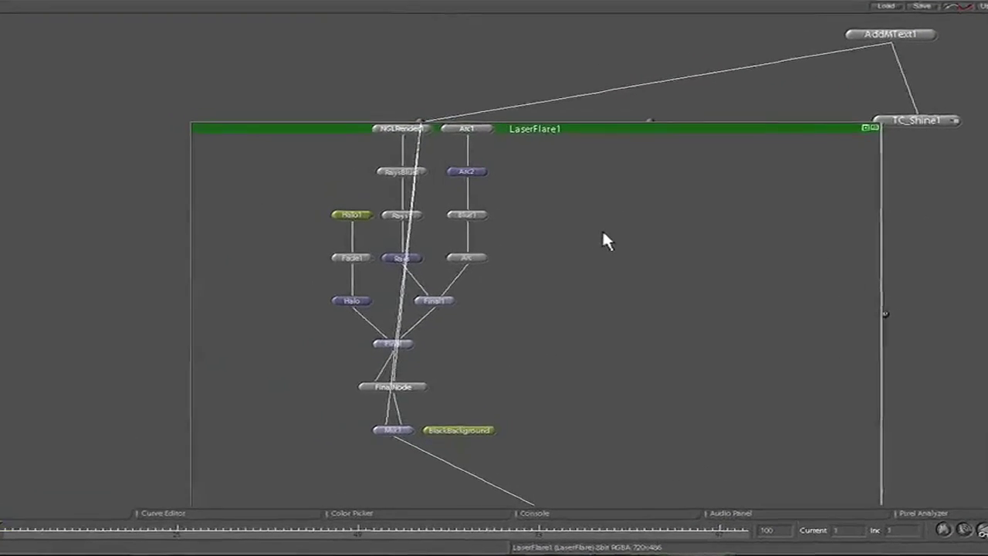
left_click_drag(576, 121, 572, 16)
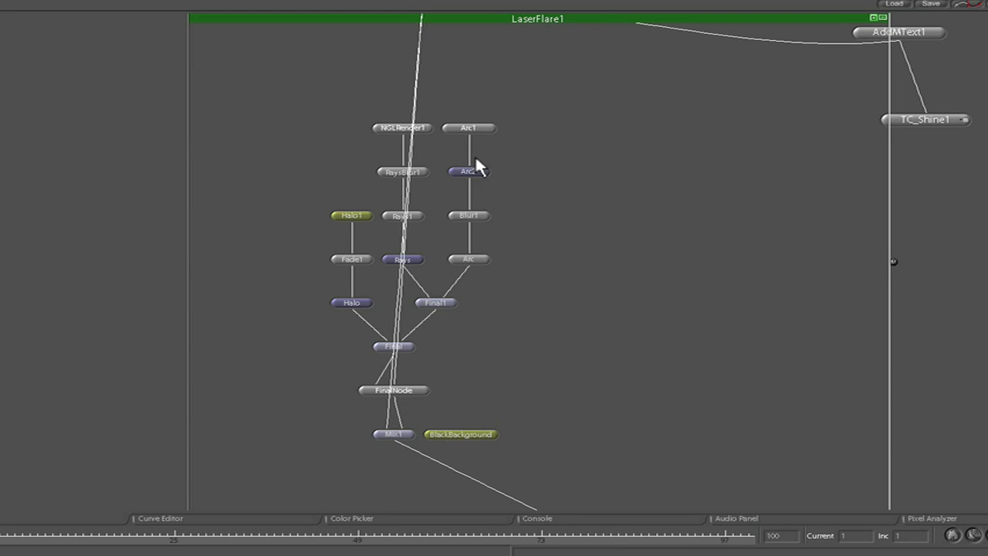
Examine the internal node tree of LaserFlare1 by viewing the outputs of Blur1, Rays1, Rays, Arc and Final1
left_click_drag(576, 240, 554, 161)
left_click_drag(655, 475, 692, 450)
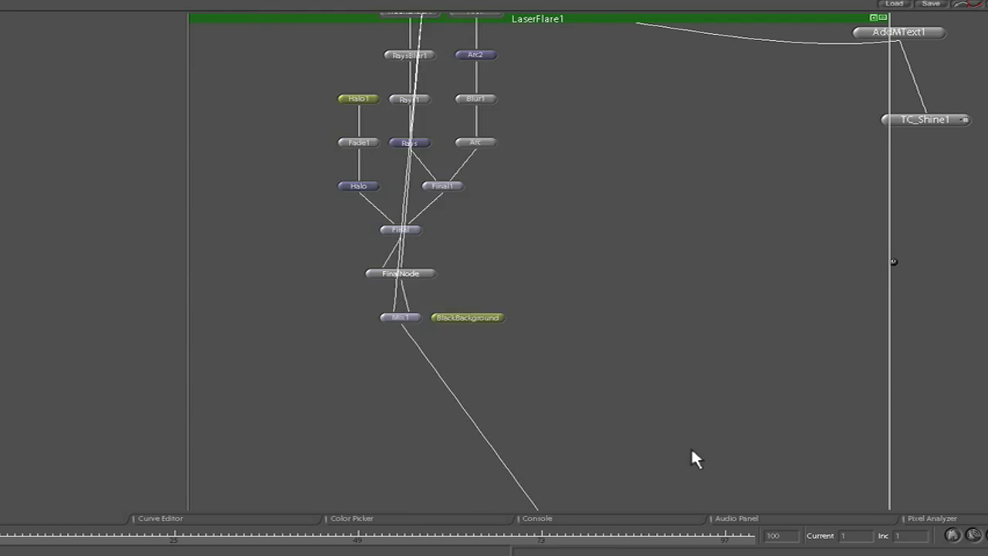
left_click_drag(548, 237, 606, 455)
left_click_drag(690, 365, 640, 212)
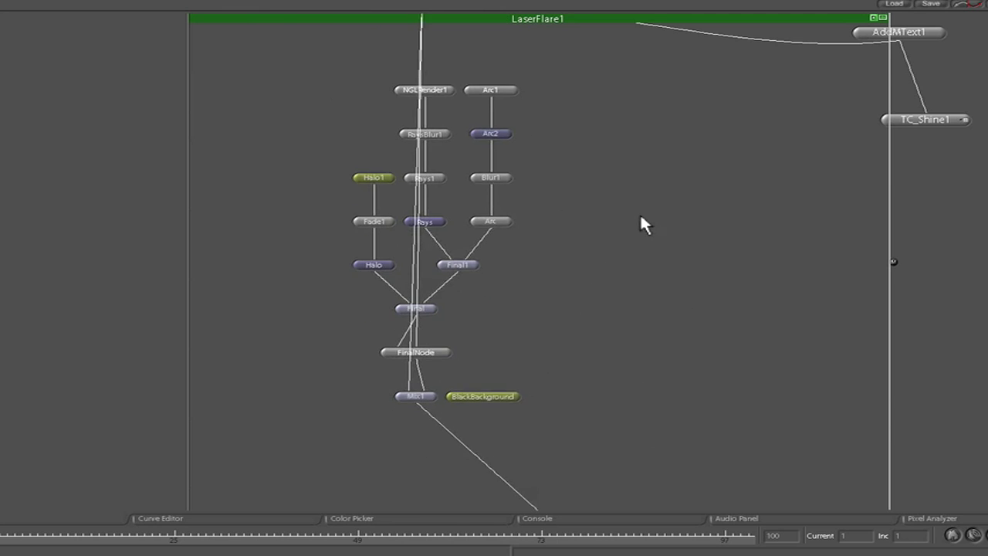
key("space")
left_click_drag(951, 230, 987, 184)
left_click(899, 88)
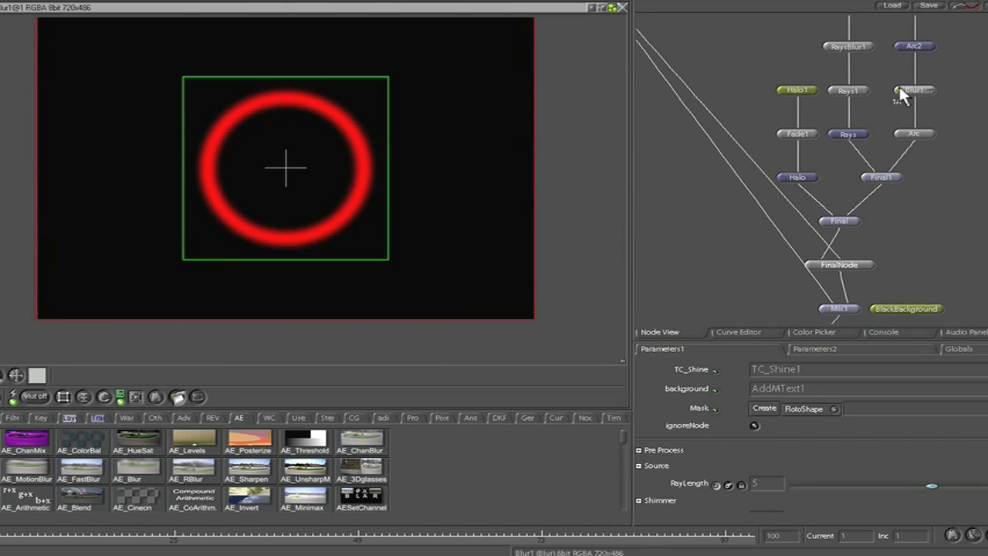
left_click(831, 90)
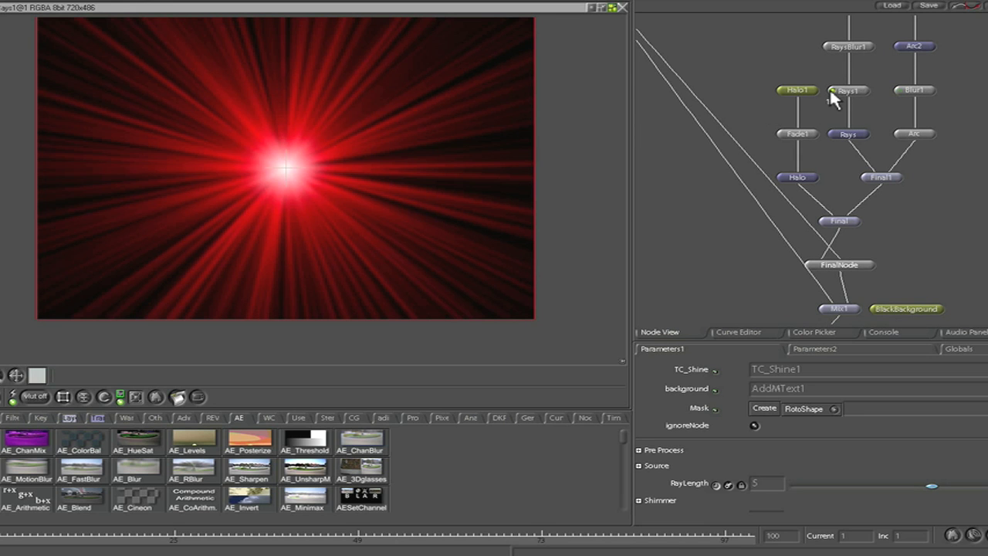
left_click(857, 88)
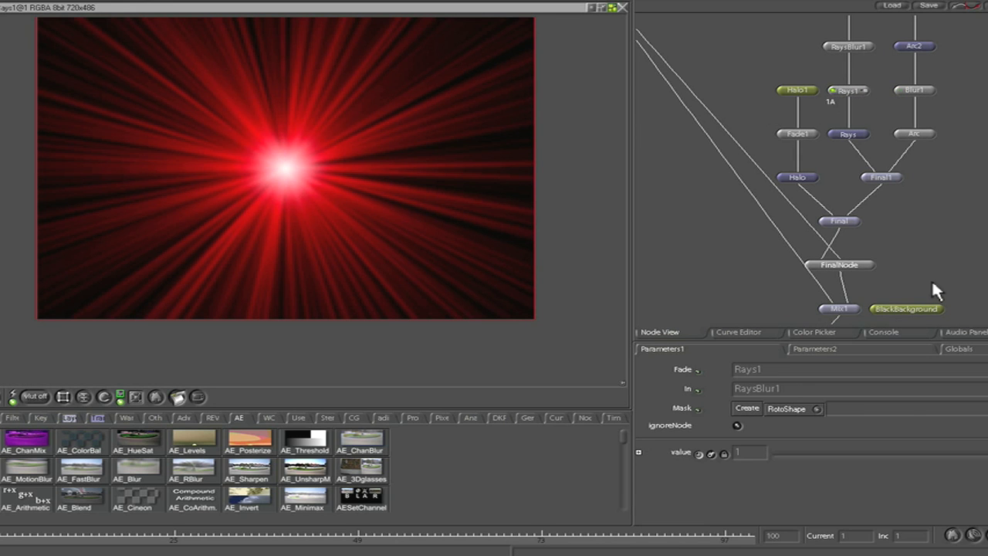
left_click(830, 132)
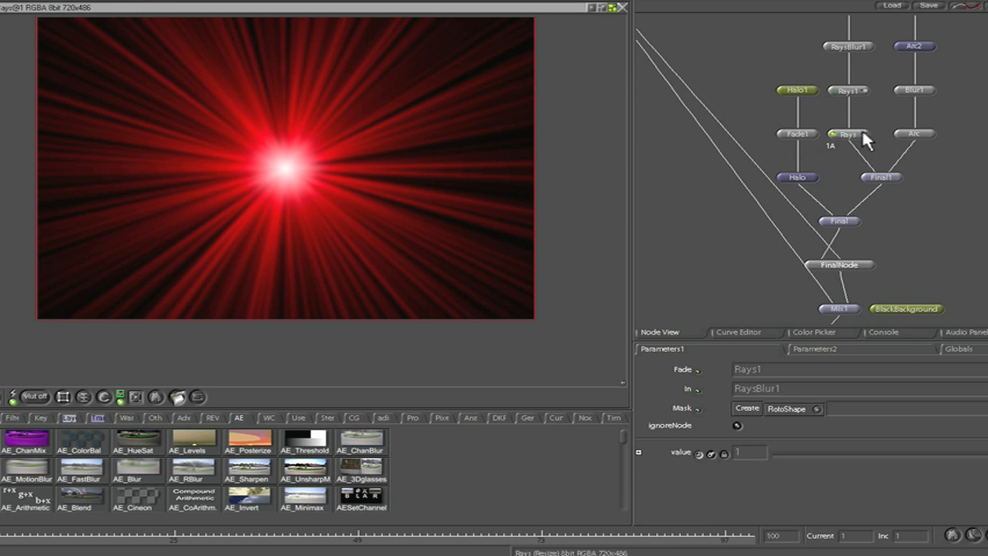
left_click(898, 134)
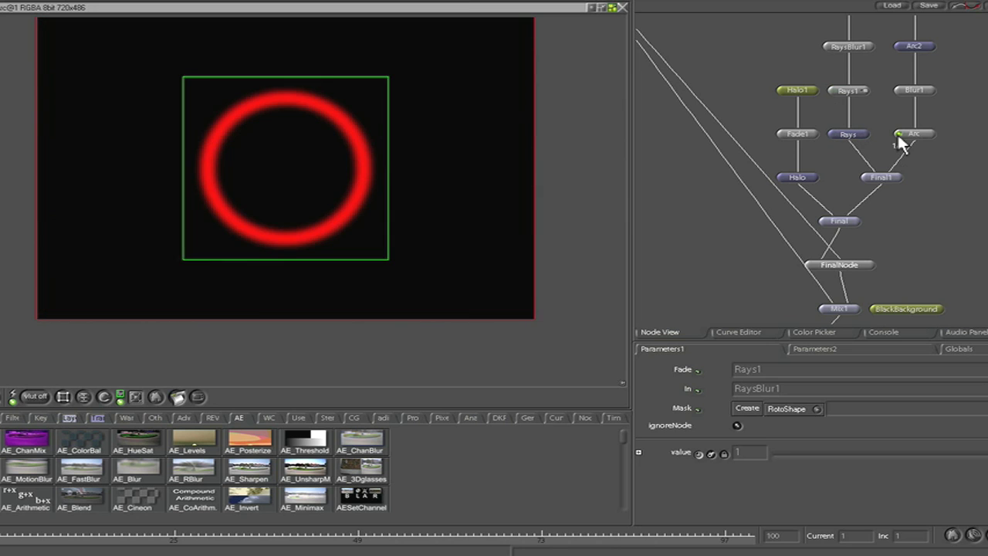
left_click(865, 177)
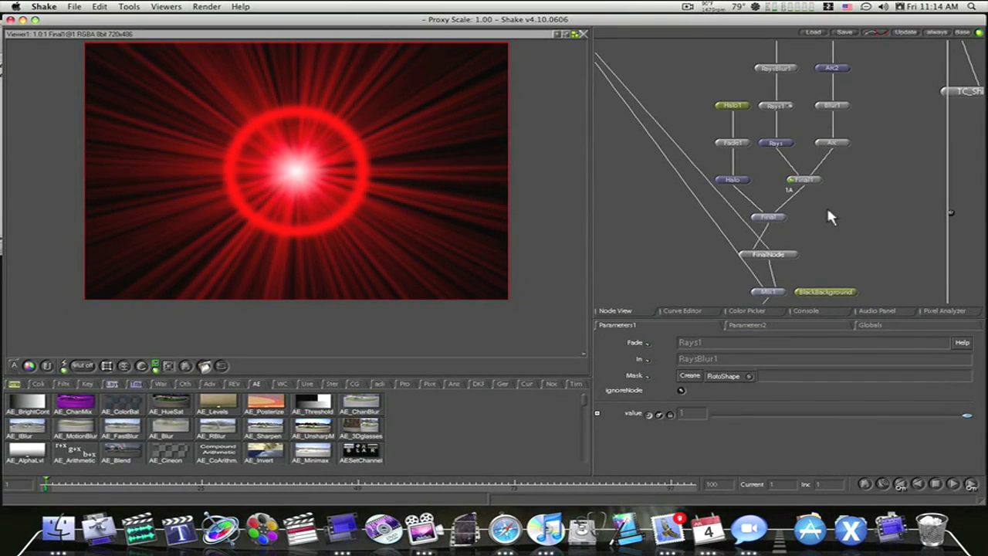
View the TC_Shine1 node's output and show its macro internals
left_click_drag(909, 210, 739, 399)
left_click_drag(681, 367, 690, 400)
left_click_drag(967, 157, 965, 343)
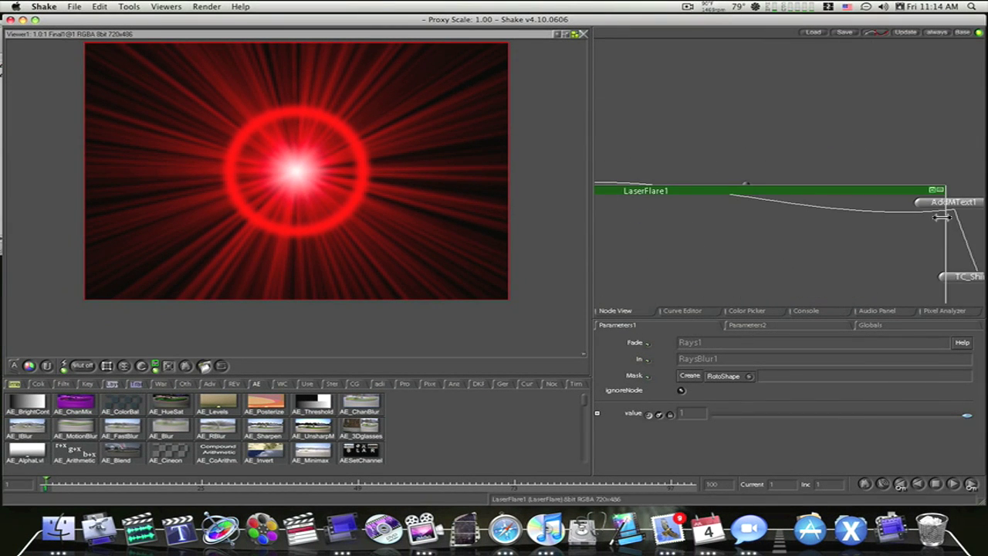
left_click(845, 255)
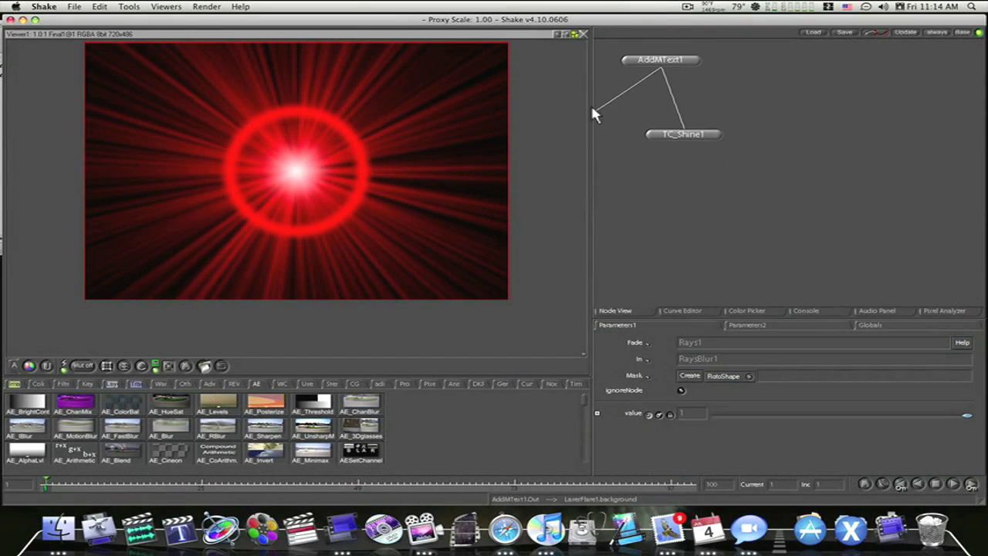
left_click_drag(595, 115, 636, 127)
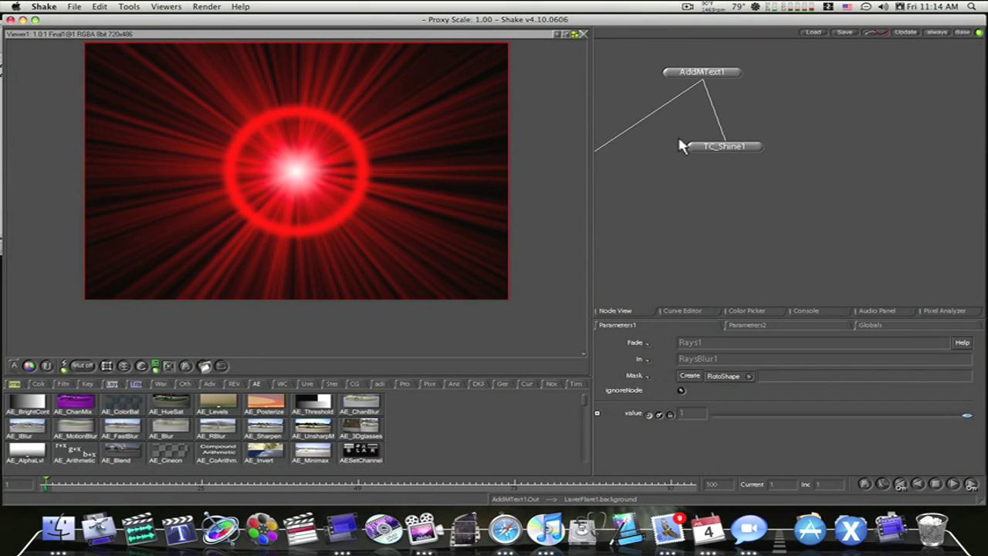
left_click(692, 147)
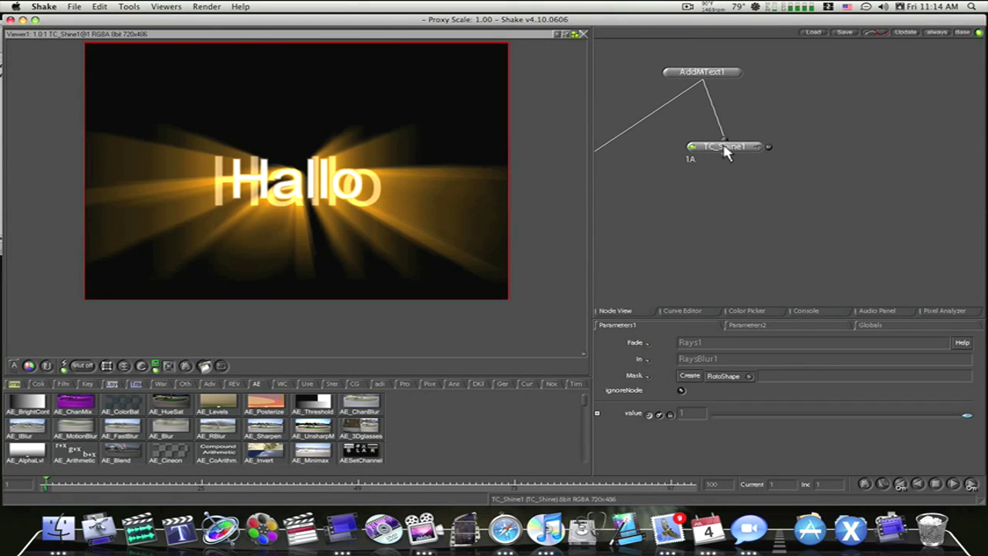
right_click(726, 147)
mouse_move(745, 329)
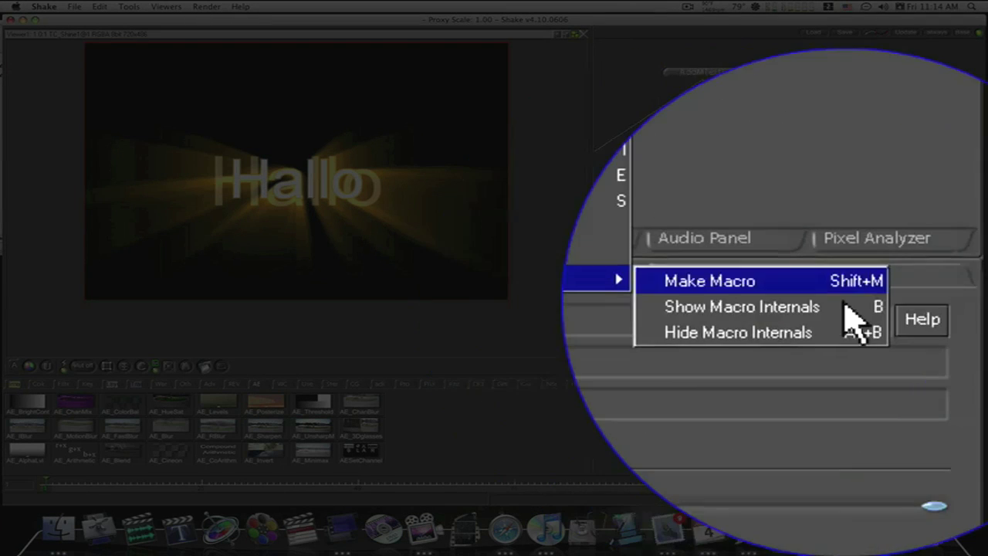
left_click(796, 300)
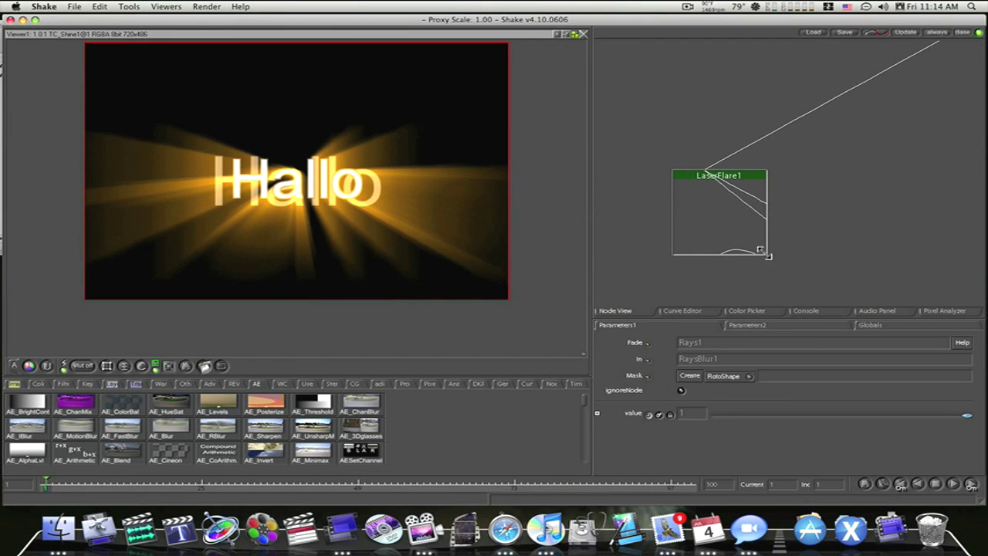
Enlarge the small LaserFlare1 group frame again to expose its internal nodes
left_click_drag(768, 255, 947, 303)
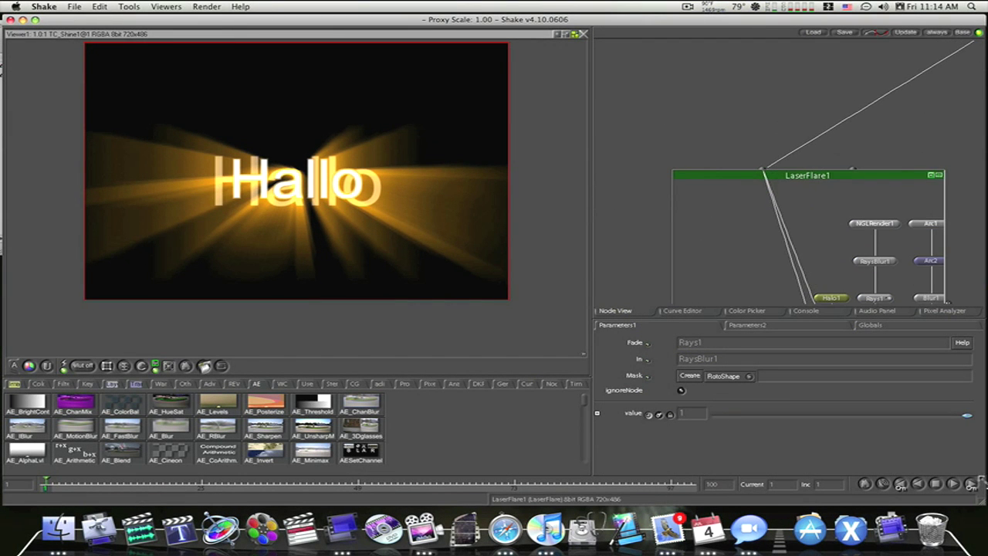
left_click_drag(926, 150, 554, 177)
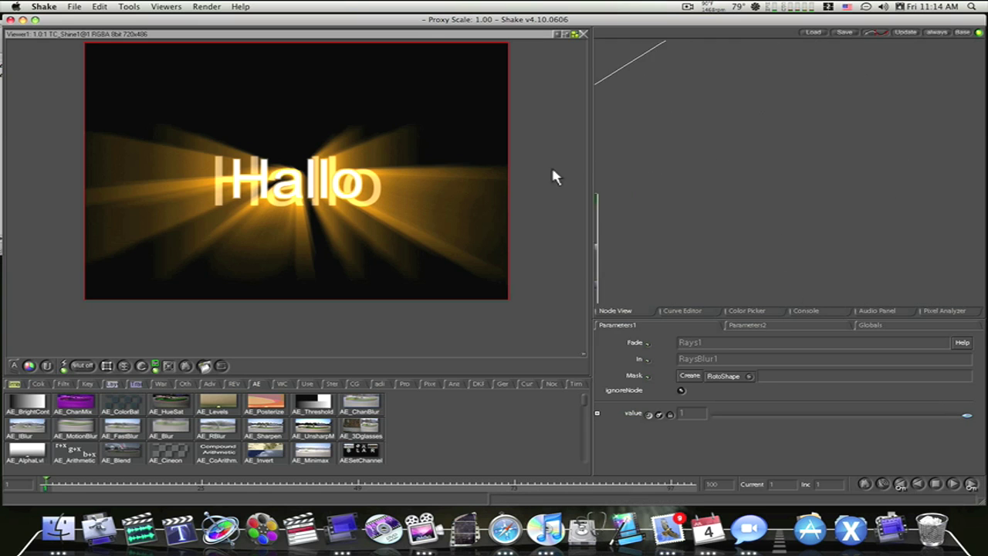
Load the TC_Shine1 node's parameters and show its macro internals
left_click_drag(734, 125, 658, 253)
left_click(708, 217)
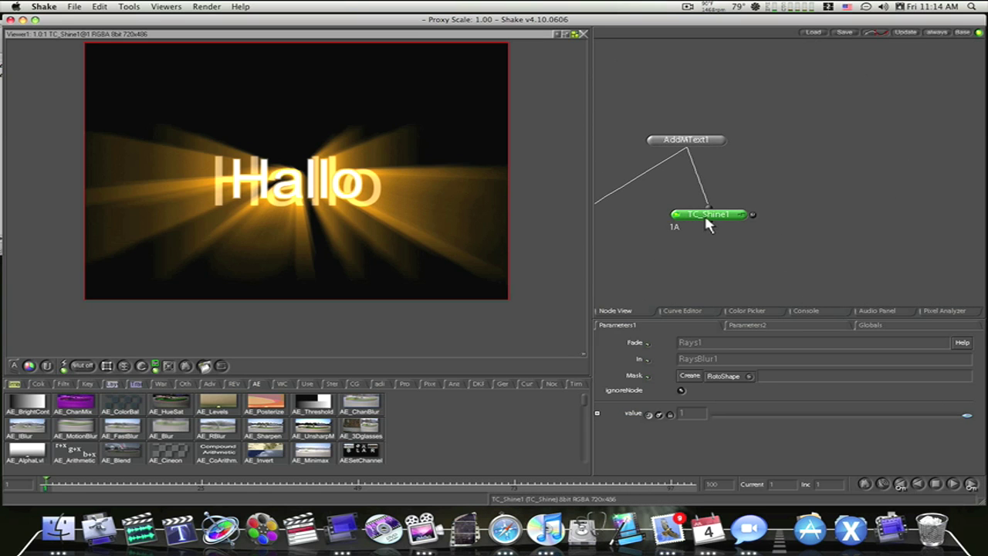
double_click(705, 217)
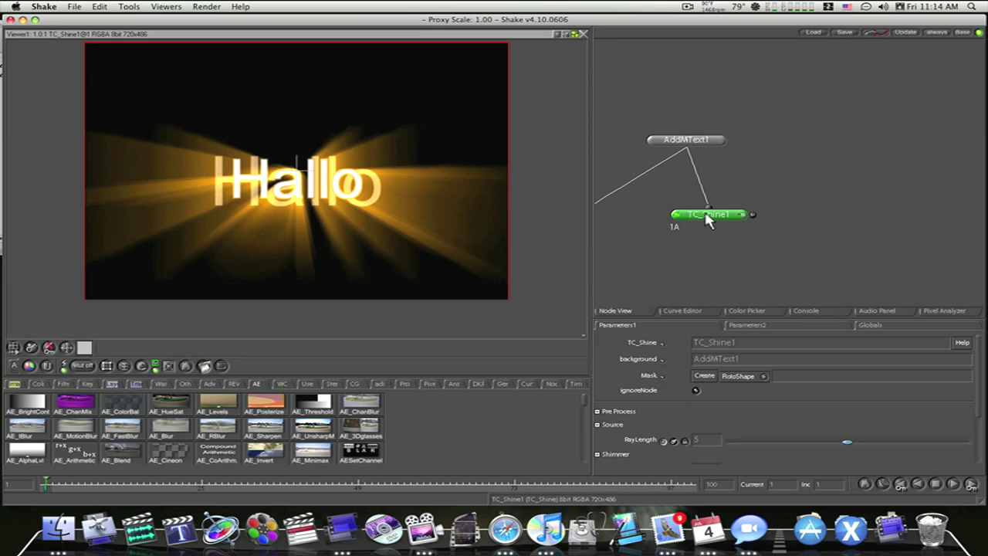
right_click(709, 219)
mouse_move(761, 395)
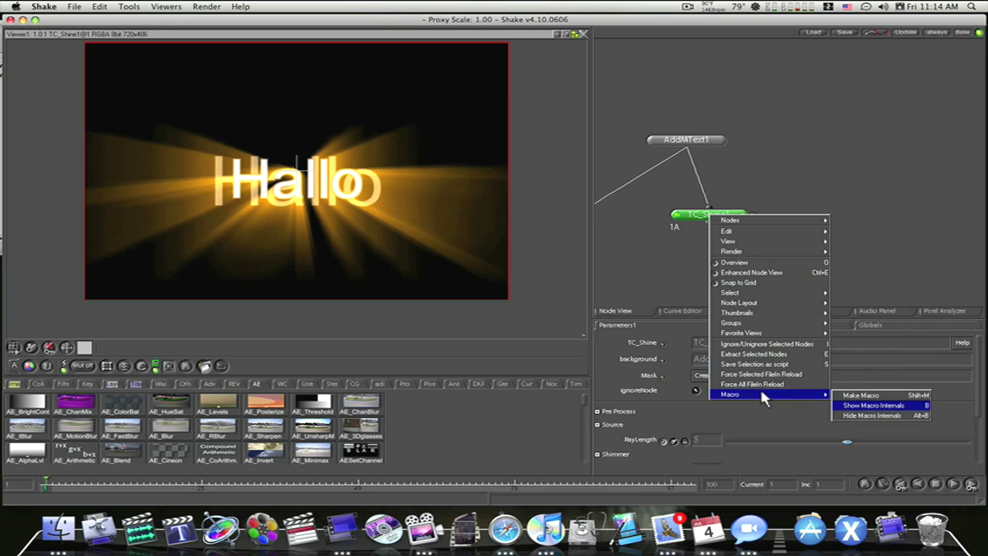
left_click(871, 405)
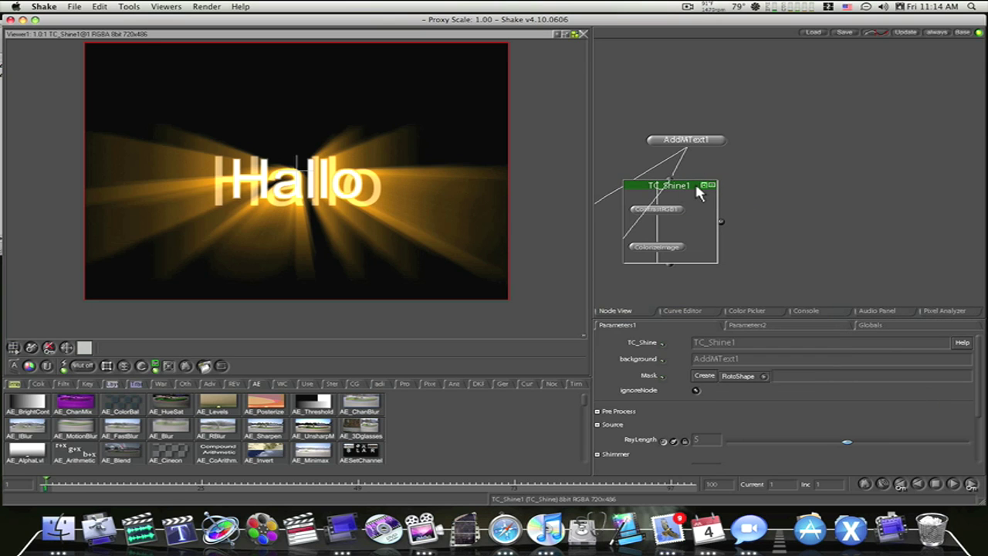
Maximize the node view, move the opened TC_Shine1 group to clear space beside AddMText1, and enlarge it to expose its internal nodes
left_click_drag(697, 188, 808, 179)
key("grave")
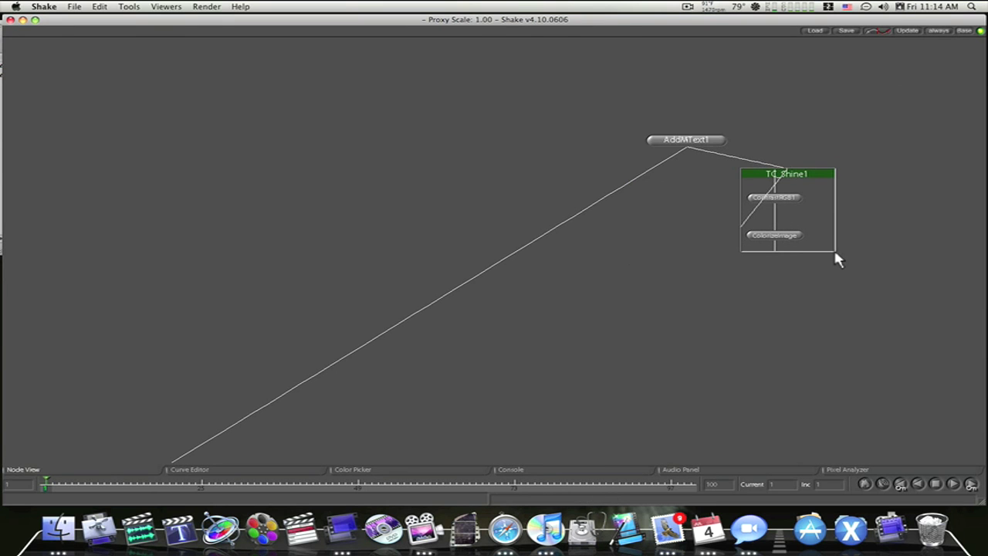
left_click_drag(835, 252, 951, 483)
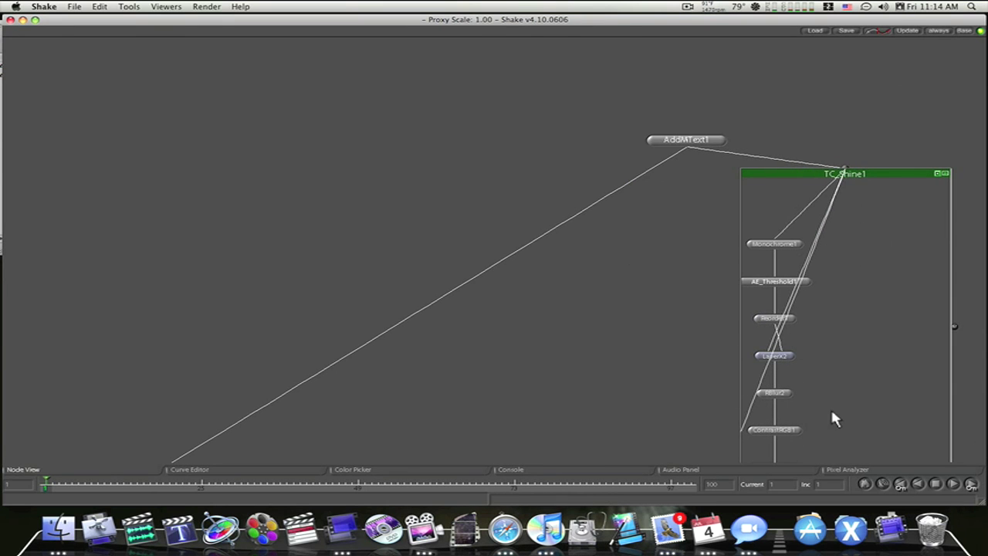
left_click_drag(832, 414, 926, 335)
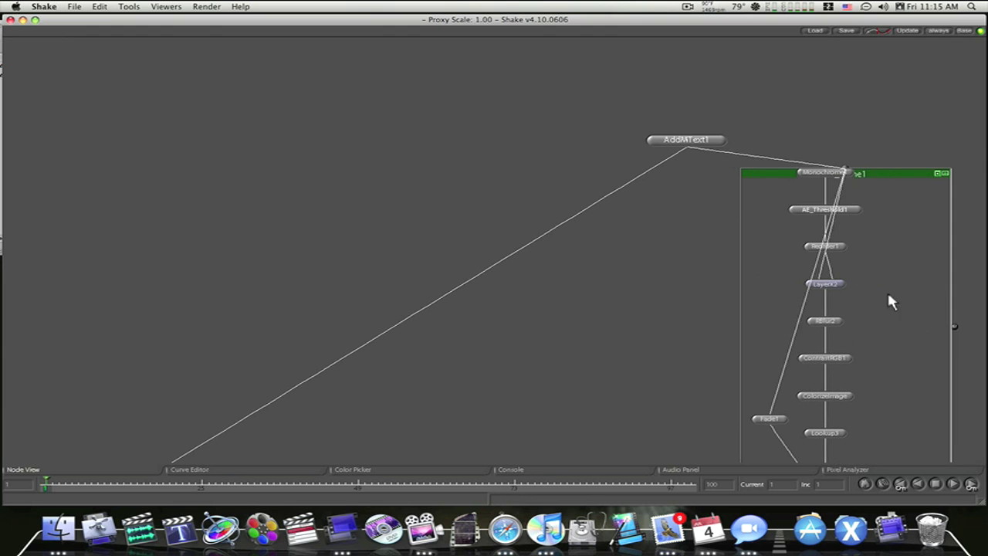
left_click_drag(877, 178, 364, 84)
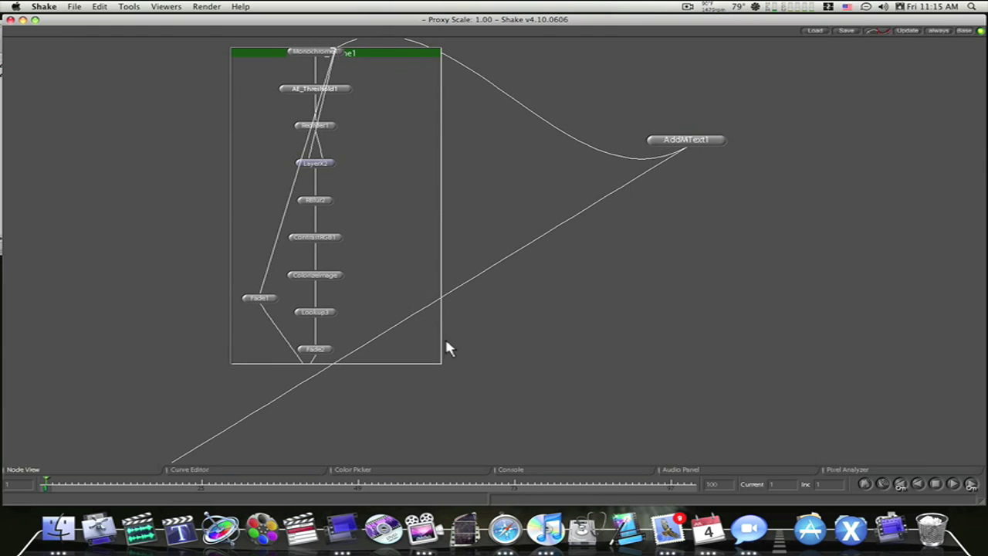
left_click_drag(439, 337, 642, 342)
left_click_drag(566, 366, 580, 474)
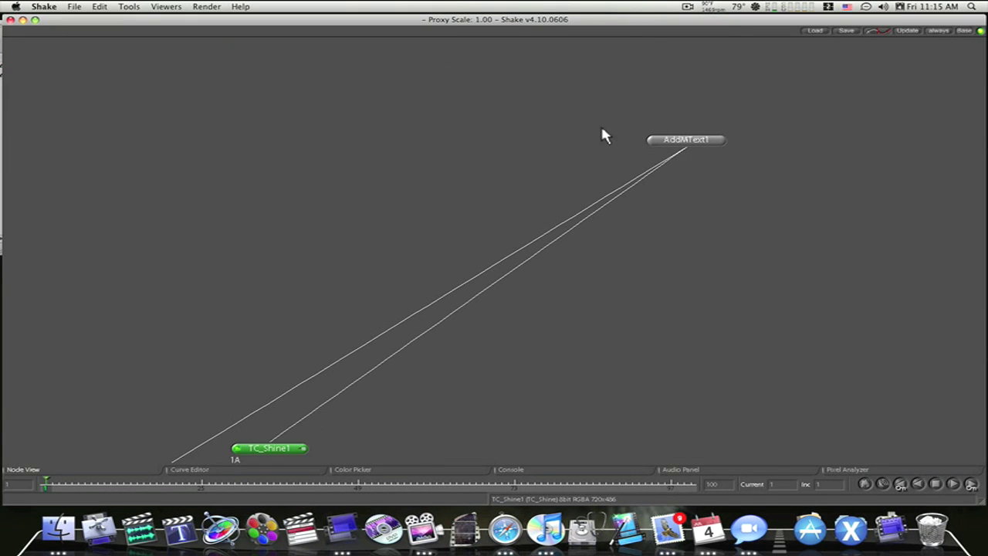
Restore the full interface layout and add a Rainbow Flare node after TC_Shine1
key("space")
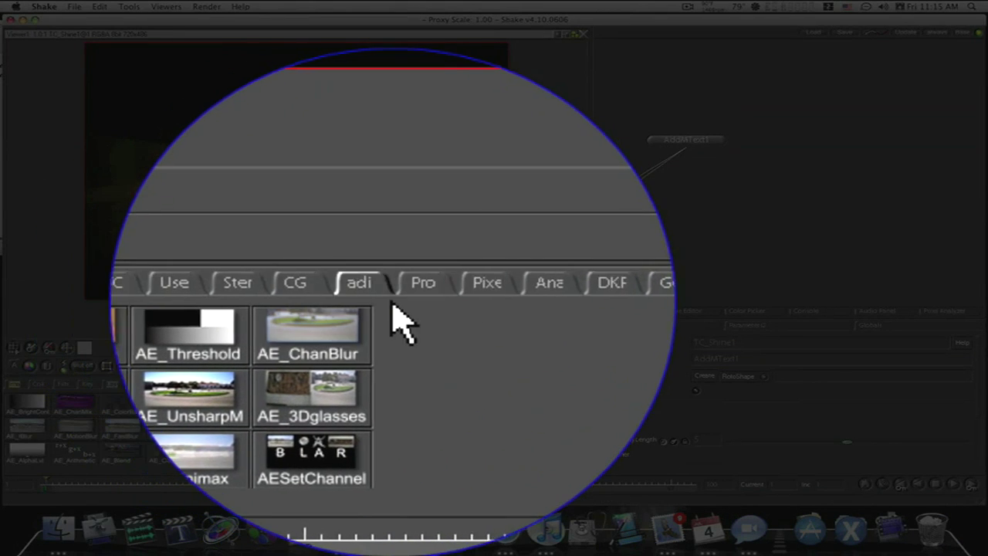
left_click(407, 306)
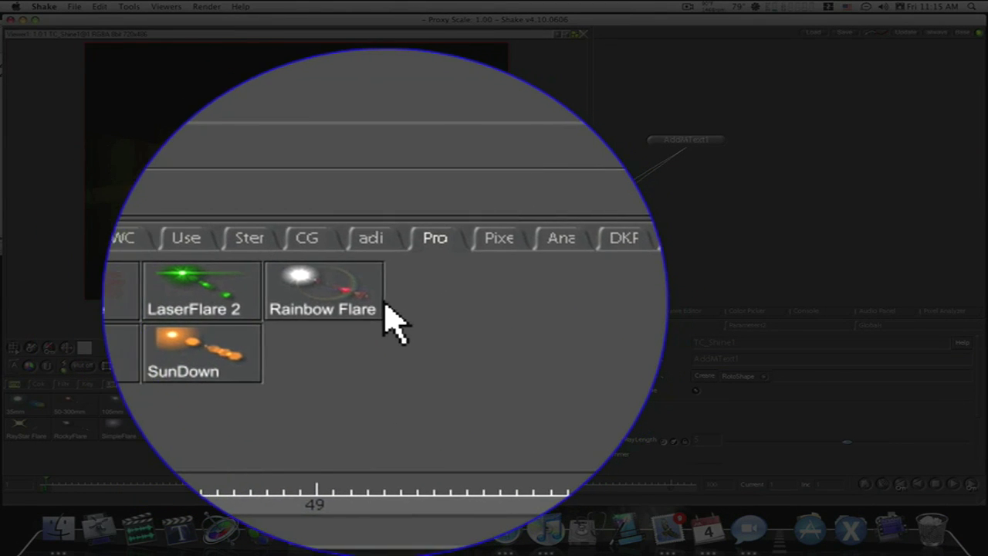
left_click(360, 405)
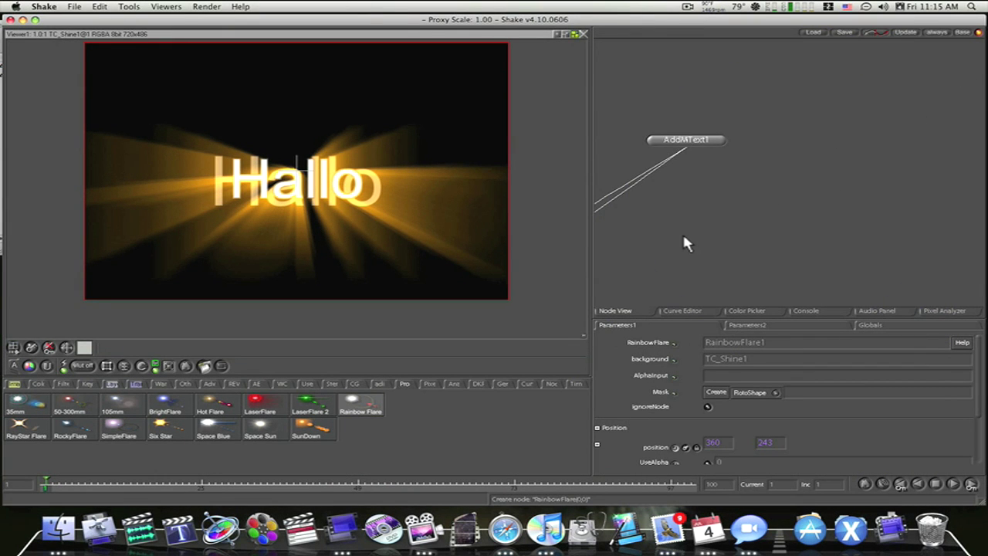
left_click(684, 239)
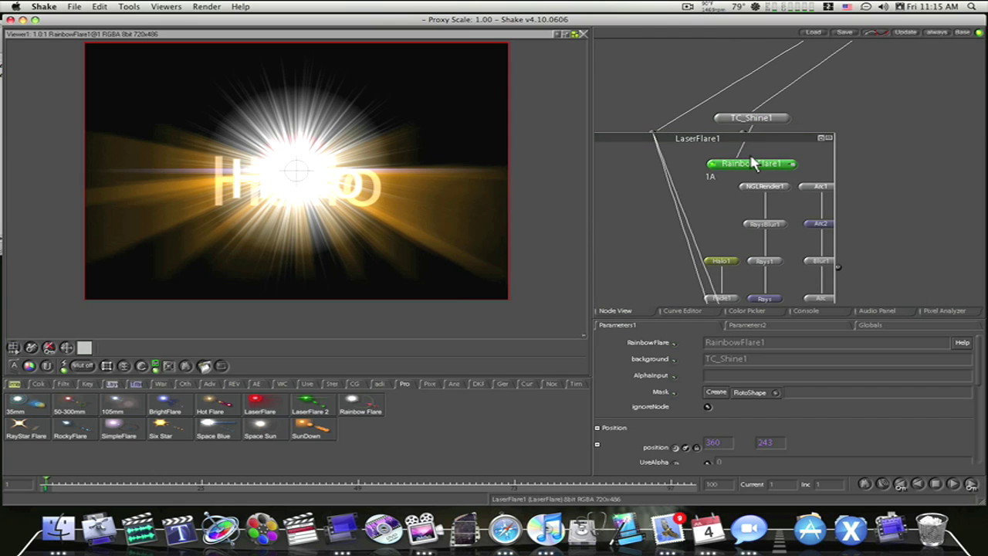
Extract RainbowFlare1 from the node tree, clear of the LaserFlare1 group, and show its macro internals
left_click_drag(763, 163, 698, 103)
key("e")
right_click(700, 102)
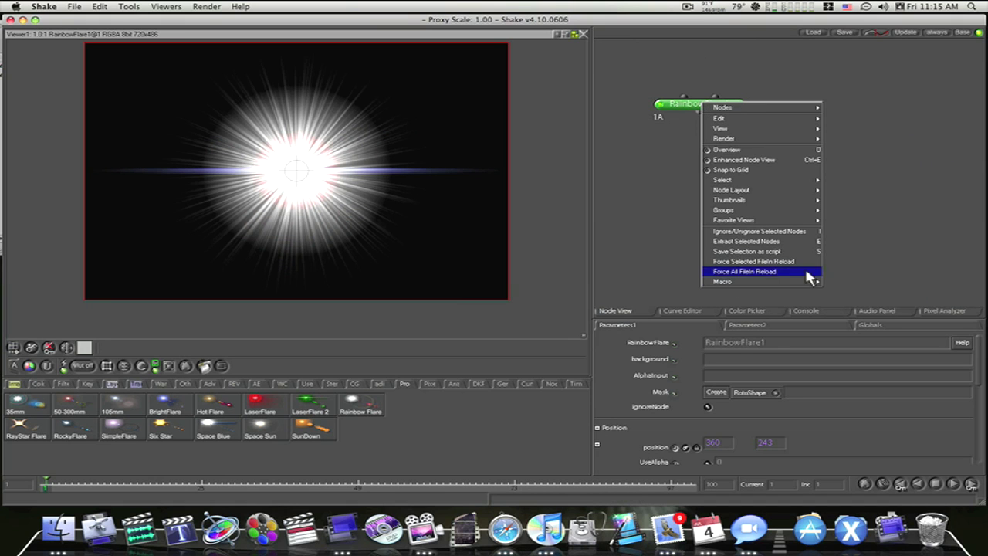
mouse_move(815, 282)
left_click(847, 293)
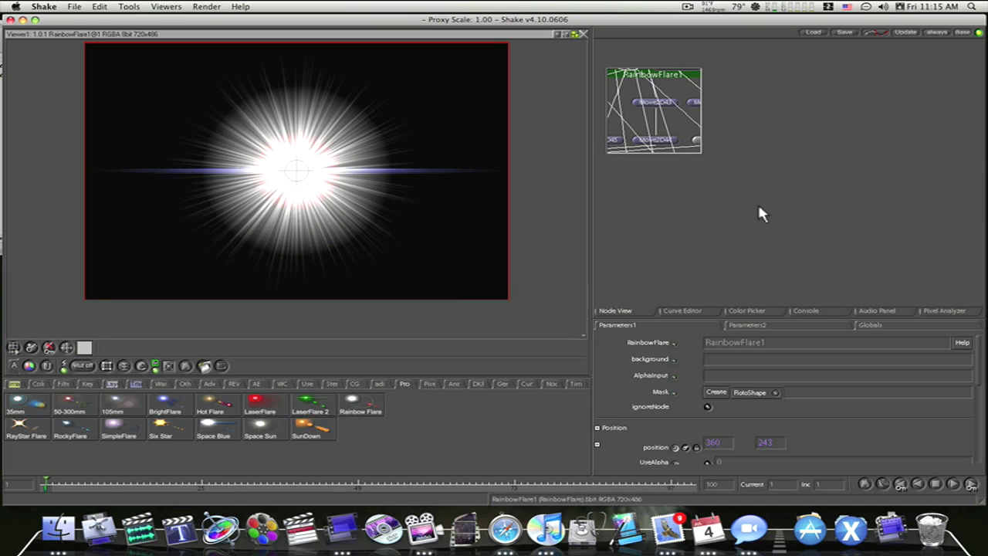
Maximize the node view, move the opened RainbowFlare1 group to free space, and enlarge its frame in width and height
left_click_drag(699, 150, 931, 394)
key("space")
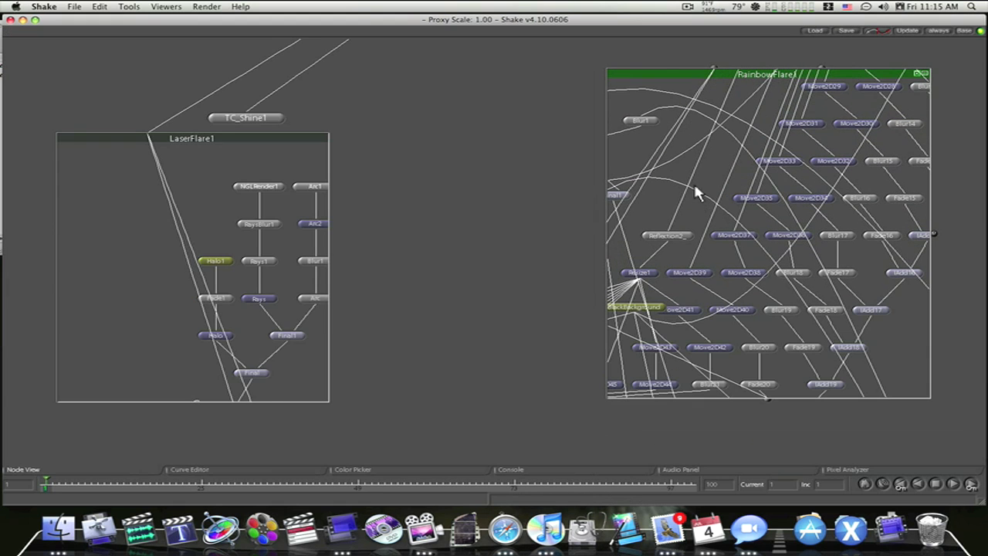
left_click_drag(438, 156, 16, 142)
left_click_drag(123, 153, 45, 152)
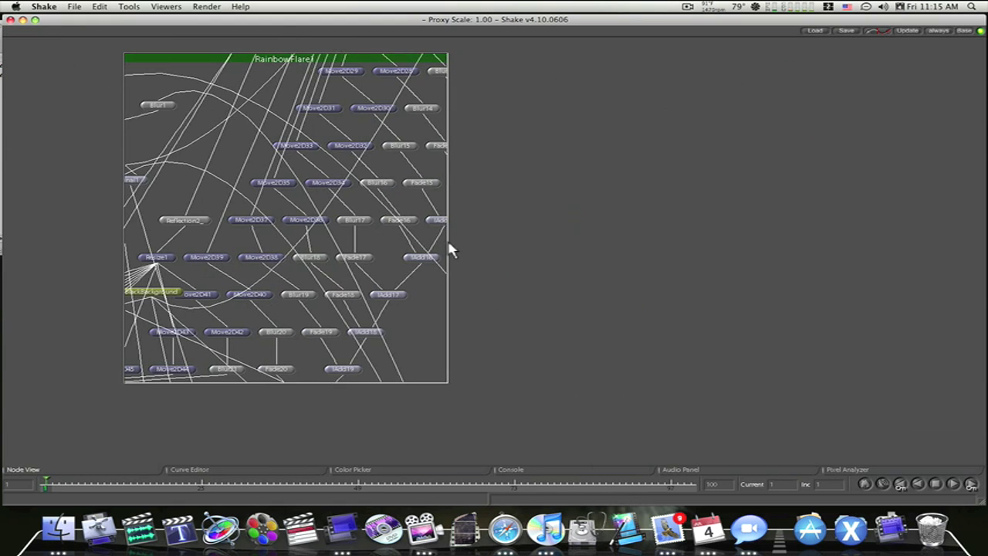
left_click_drag(454, 243, 870, 217)
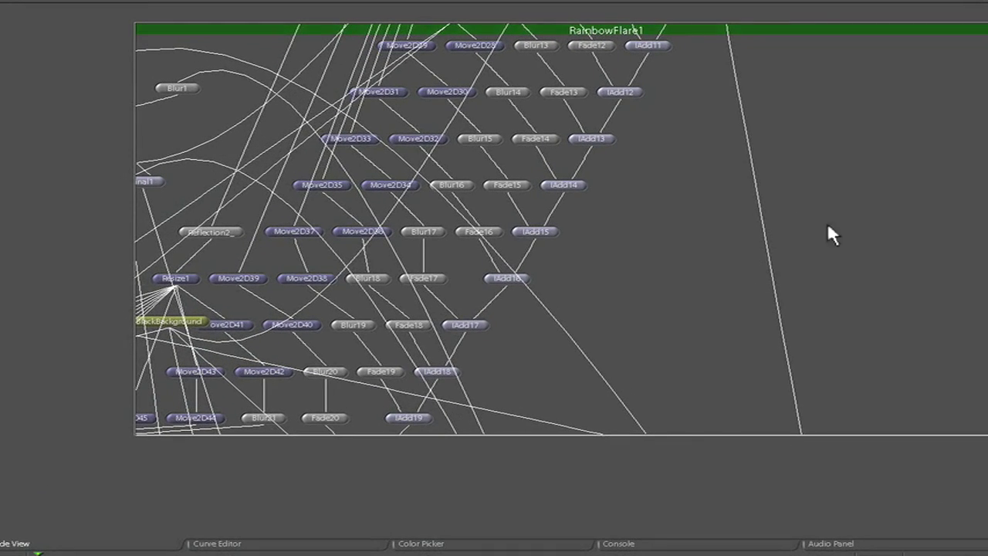
left_click_drag(134, 216, 51, 216)
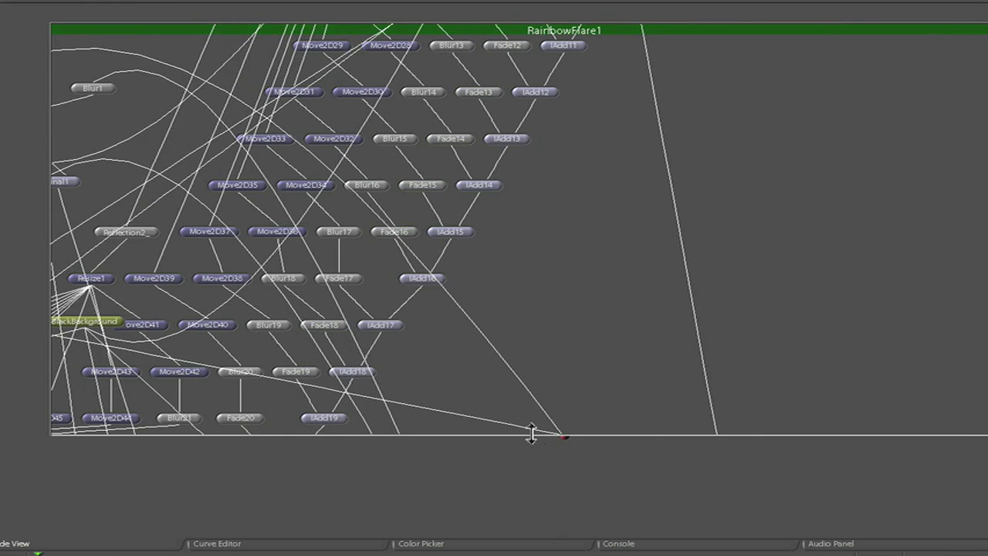
left_click_drag(532, 433, 527, 534)
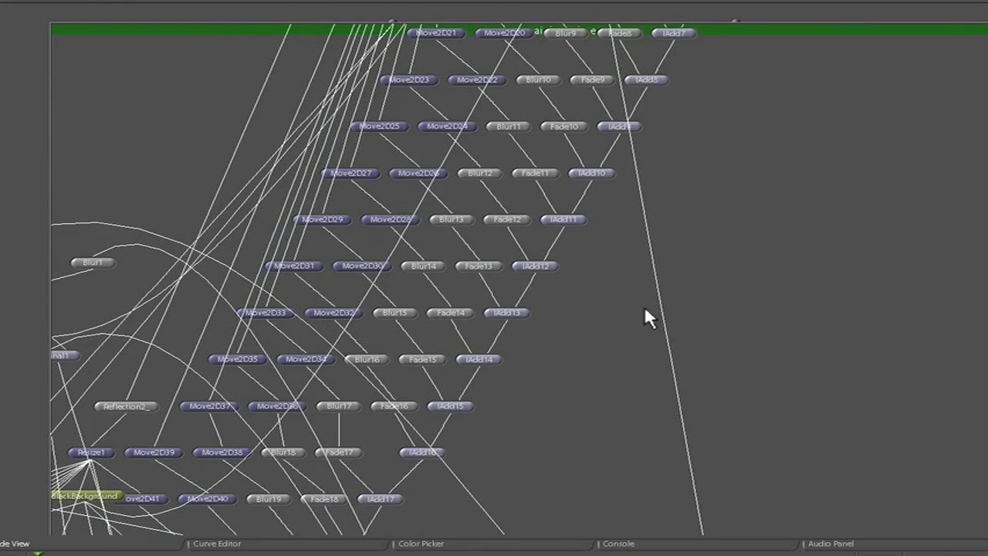
Examine the internal node tree of RainbowFlare1, from the overall layout down to the Reflection, Move2D, Blur, Fade, IAdd and Final nodes
left_click_drag(753, 330, 496, 312)
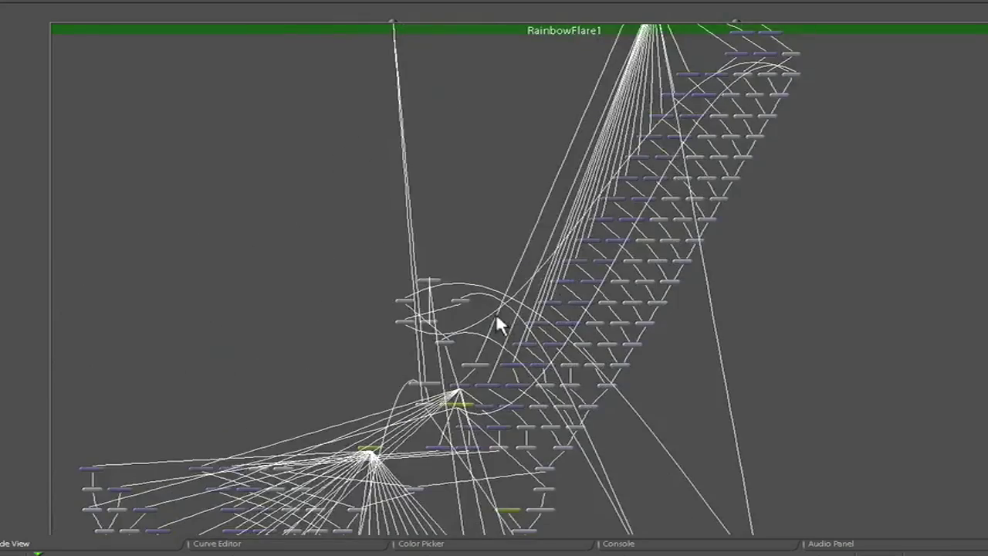
left_click_drag(797, 299, 615, 307)
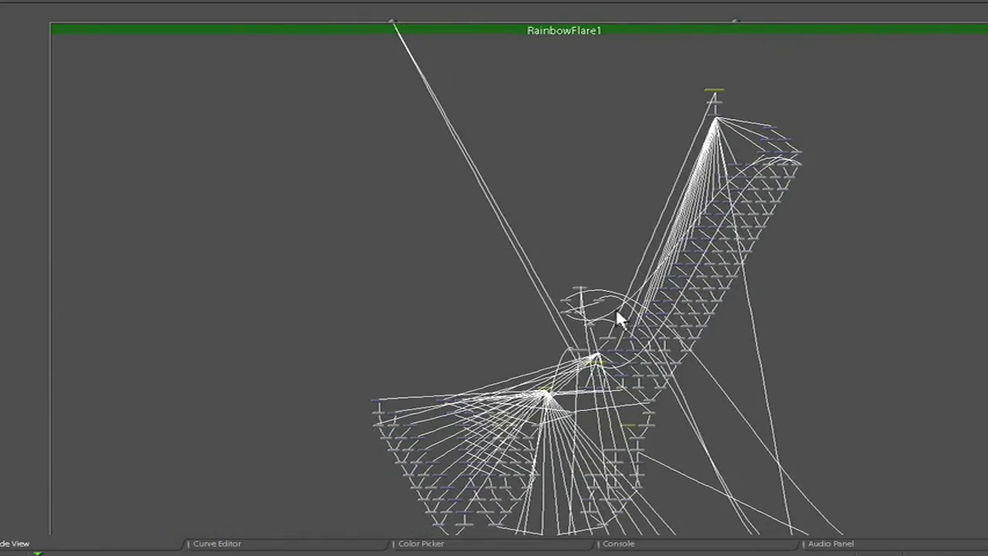
left_click_drag(884, 327, 786, 212)
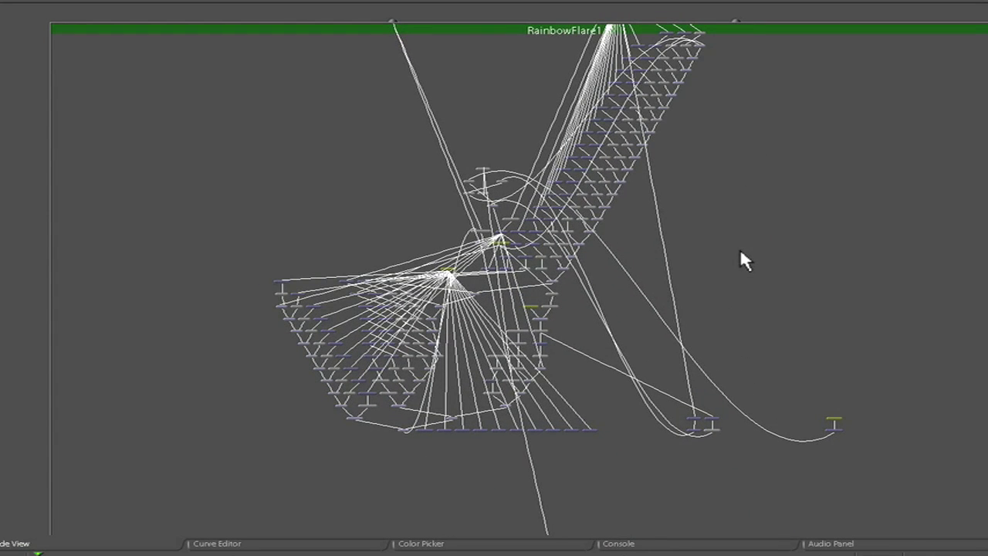
left_click_drag(397, 442, 532, 536)
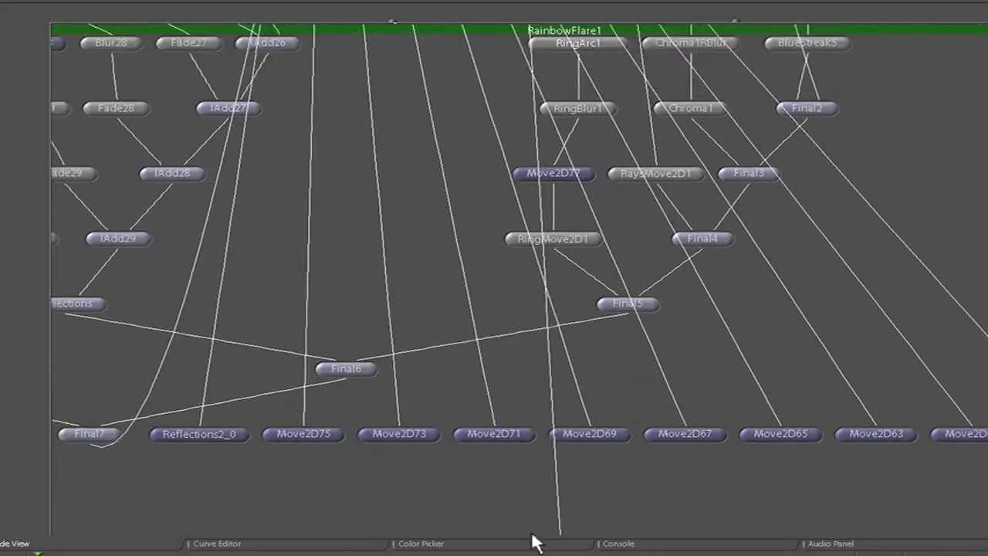
left_click_drag(648, 251, 654, 356)
left_click_drag(395, 310, 609, 312)
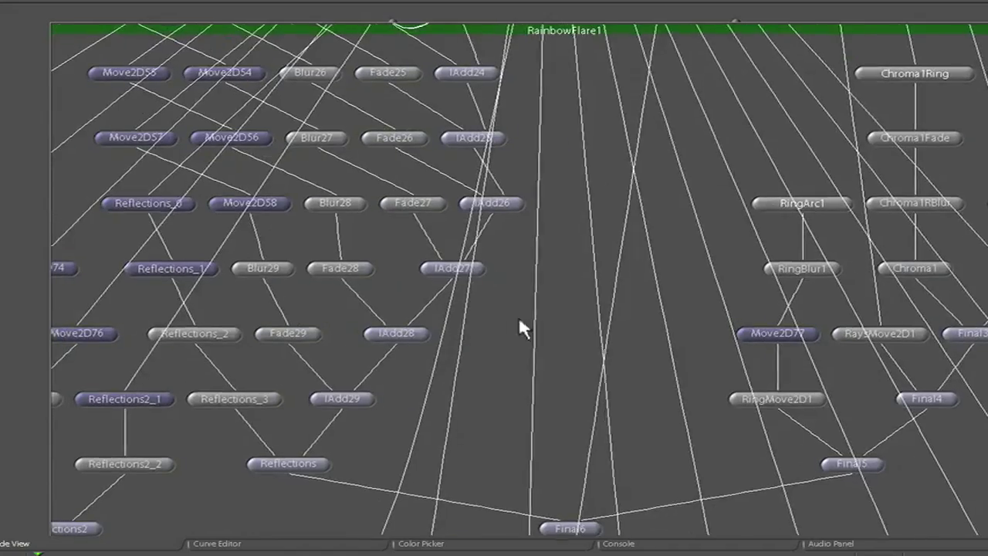
scroll(674, 324, "left", 4)
scroll(659, 202, "up", 4)
left_click_drag(709, 137, 563, 384)
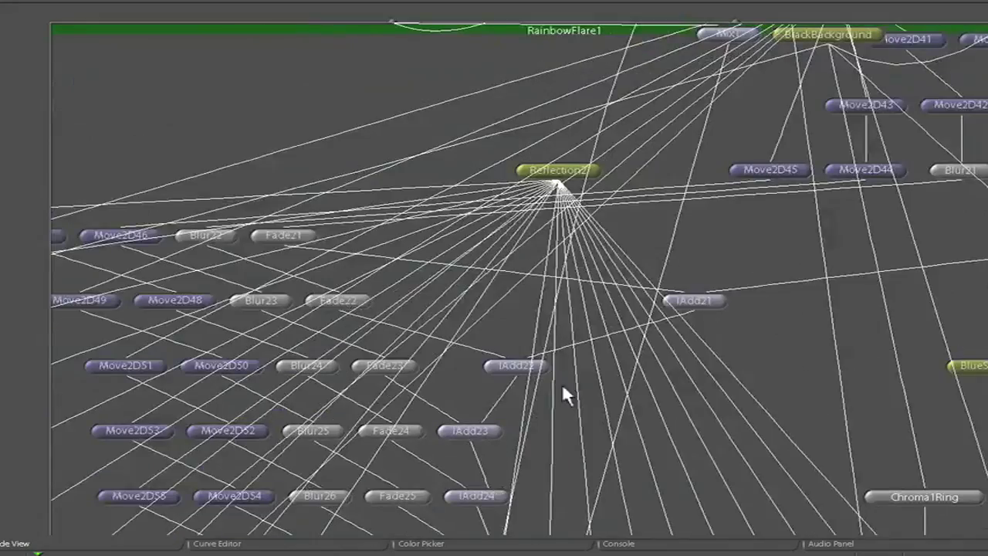
left_click_drag(613, 340, 450, 519)
left_click_drag(698, 382, 456, 411)
scroll(541, 440, "up", 18)
scroll(618, 441, "right", 8)
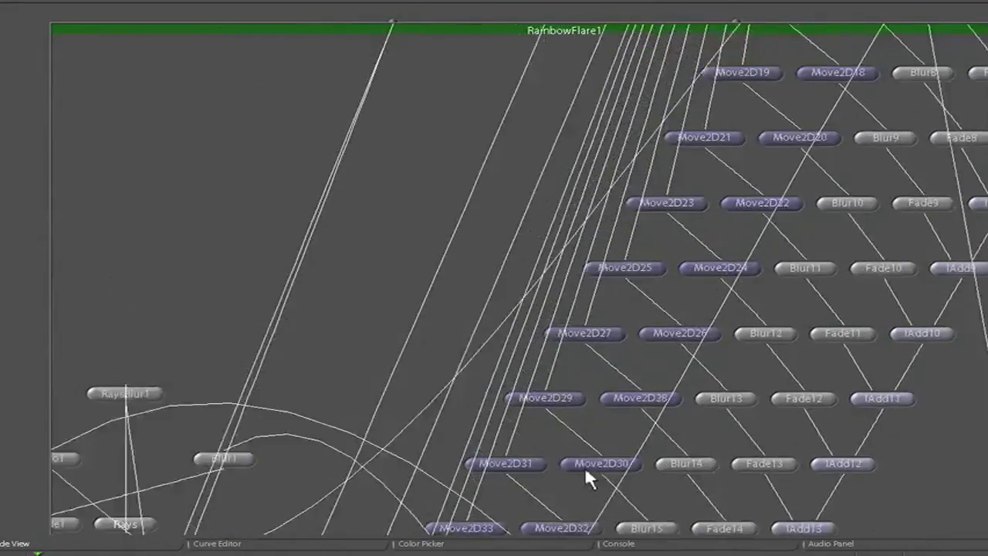
scroll(585, 523, "up", 20)
scroll(801, 388, "right", 6)
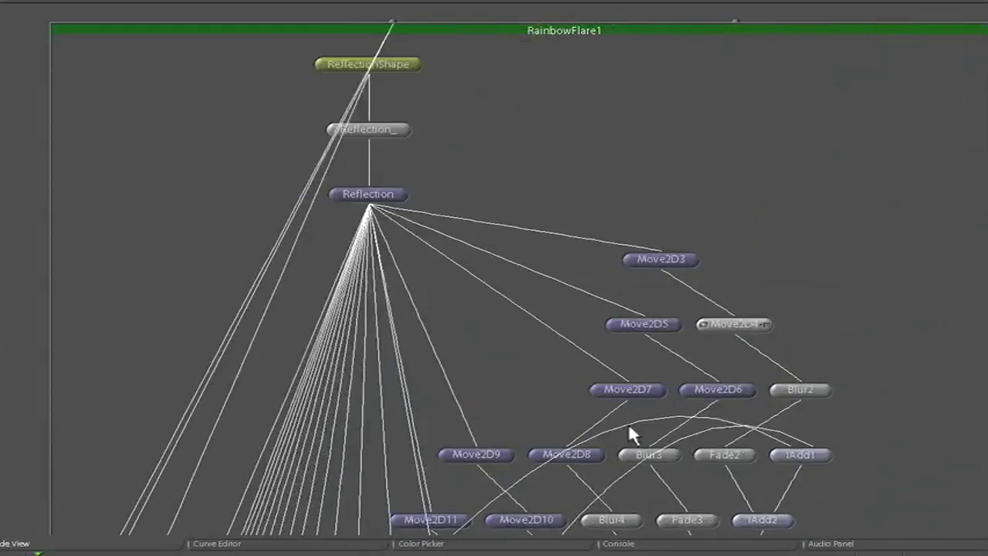
left_click_drag(453, 301, 504, 363)
left_click_drag(540, 307, 7, 240)
scroll(669, 283, "up", 4)
scroll(759, 260, "up", 5)
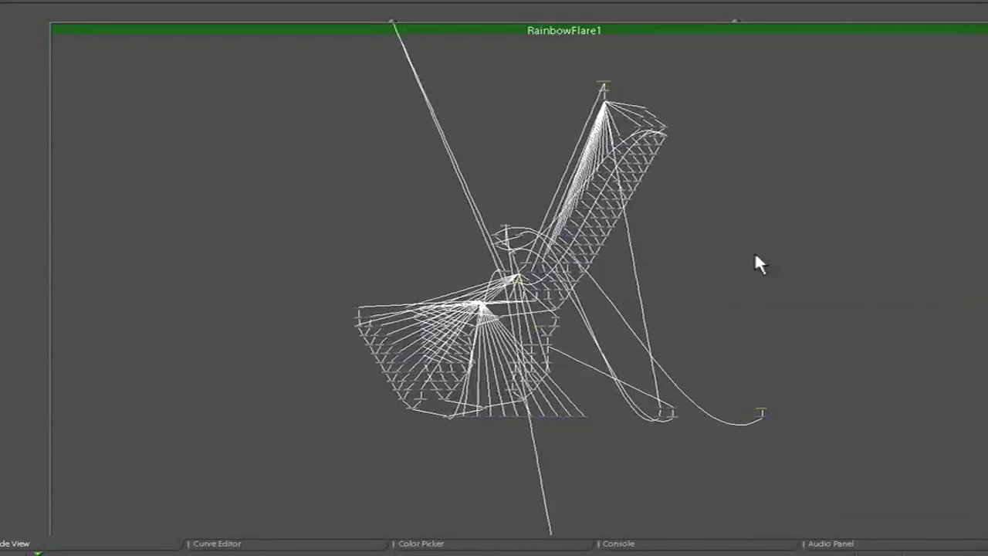
scroll(850, 325, "down", 5)
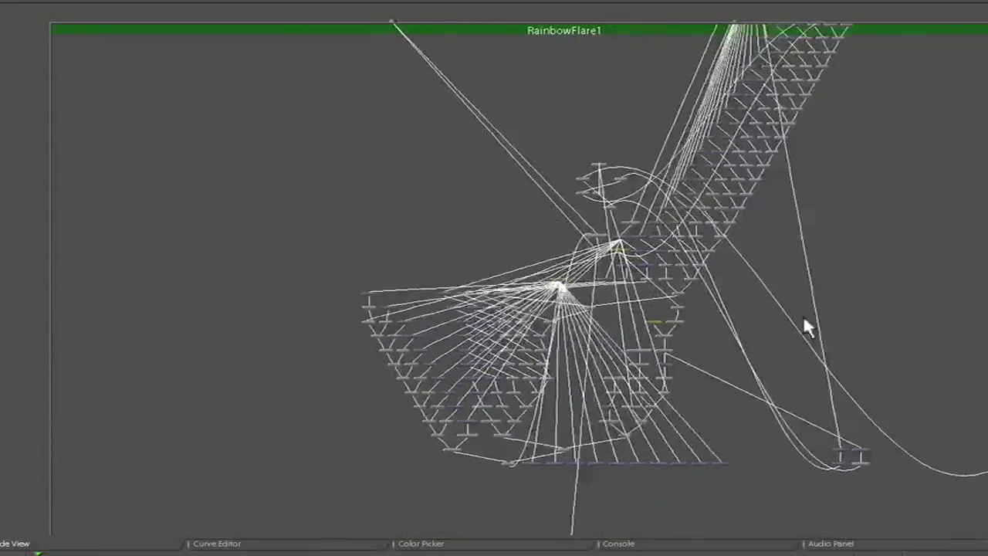
Collapse the RainbowFlare1 group, restore the full interface layout, and delete the RainbowFlare1 node
left_click(954, 44)
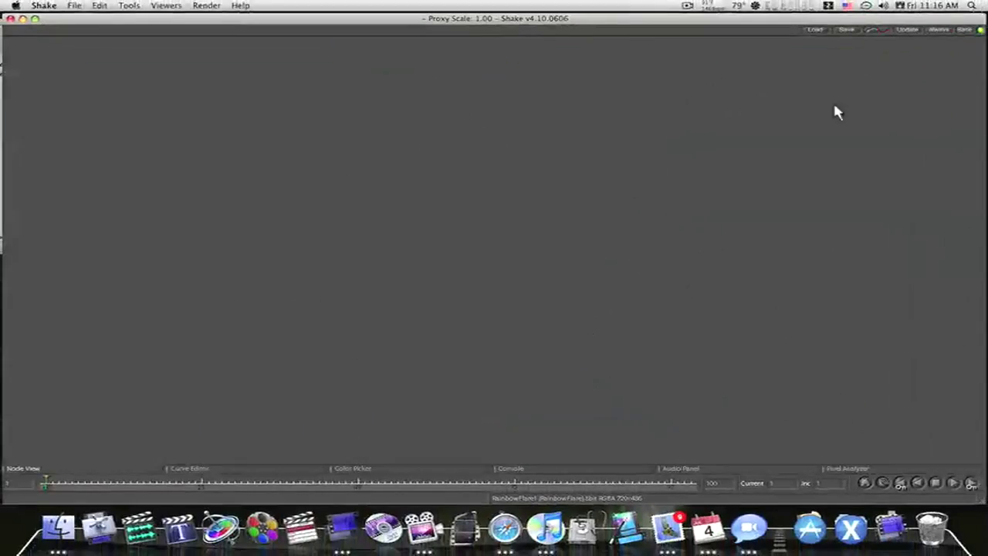
key("space")
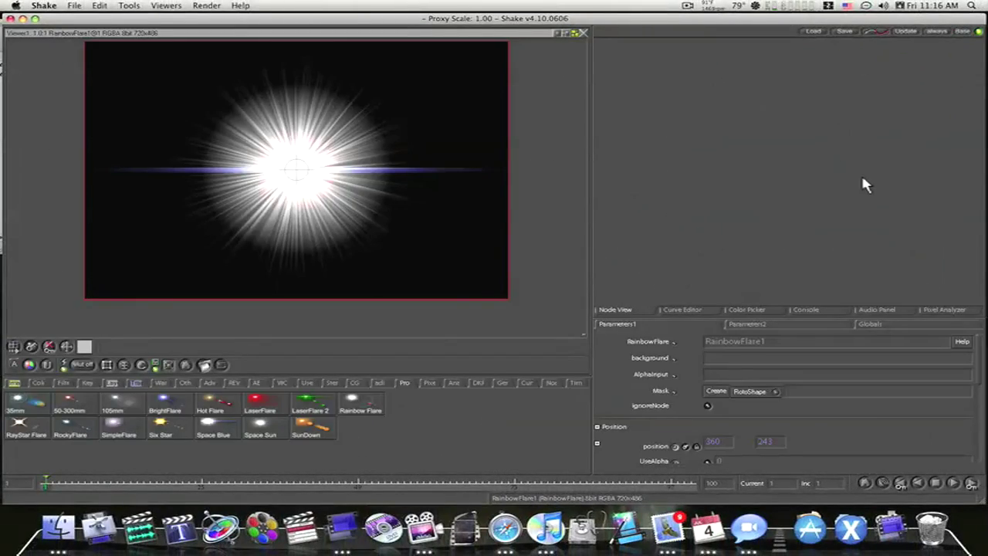
key("f")
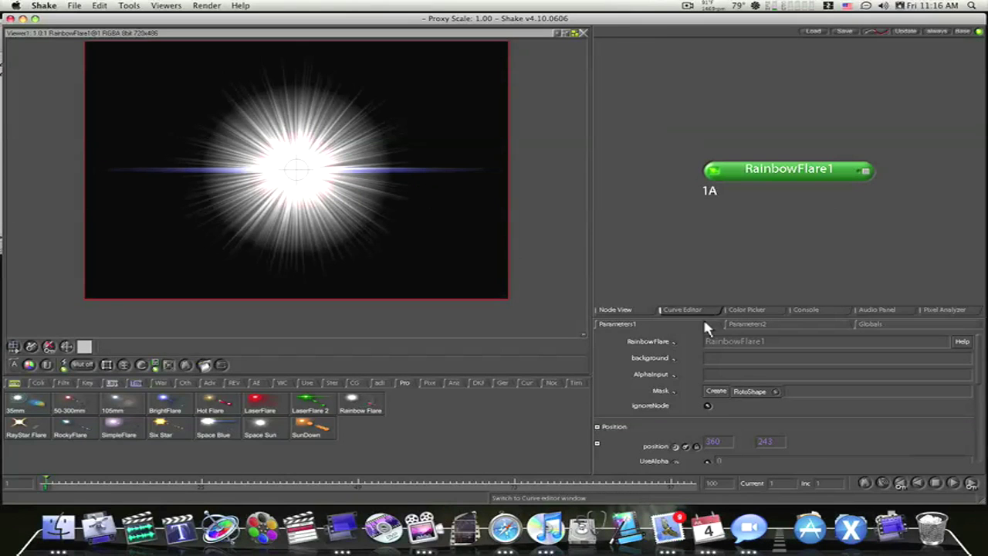
scroll(731, 434, "down", 1)
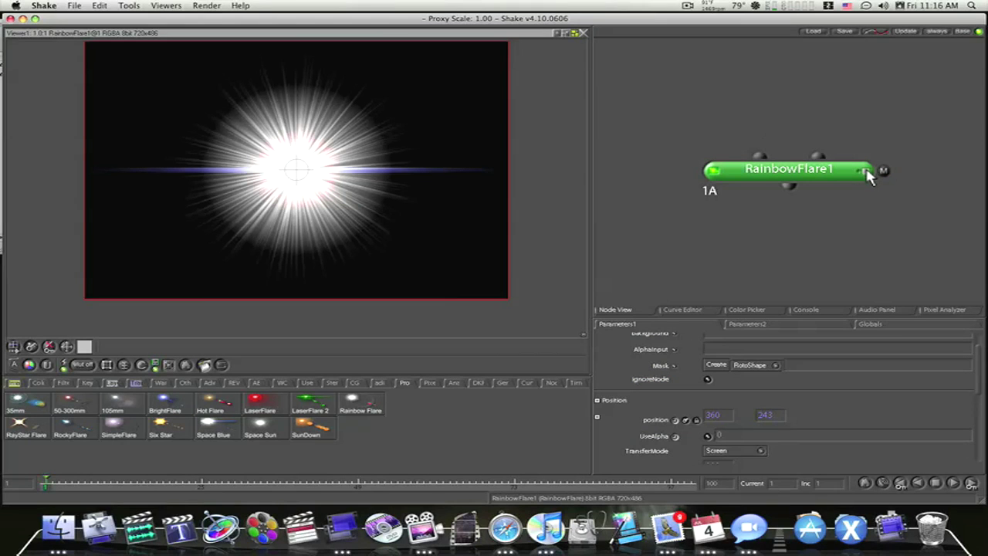
key("Delete")
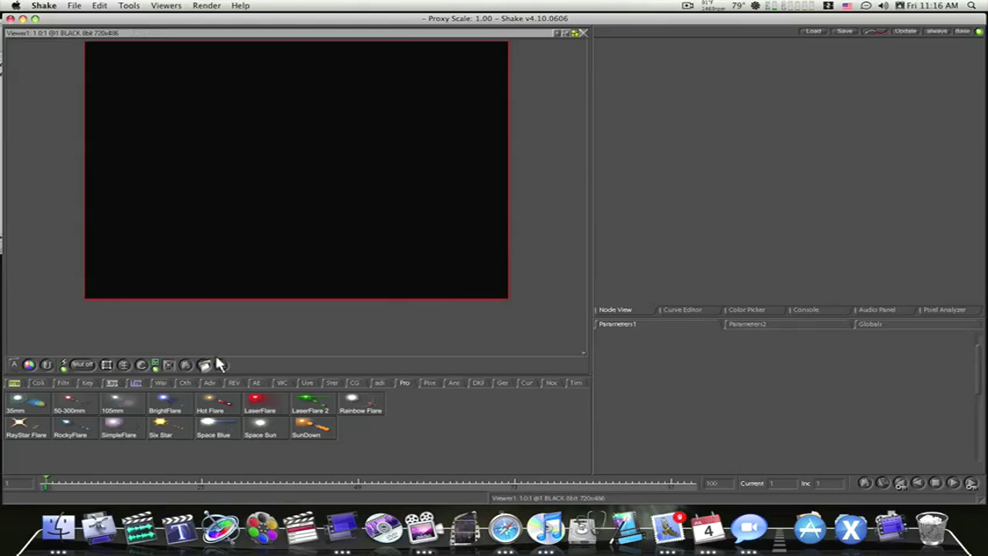
Add an AdvText node to the empty node view and position it in the upper part at a reduced zoom
left_click(15, 383)
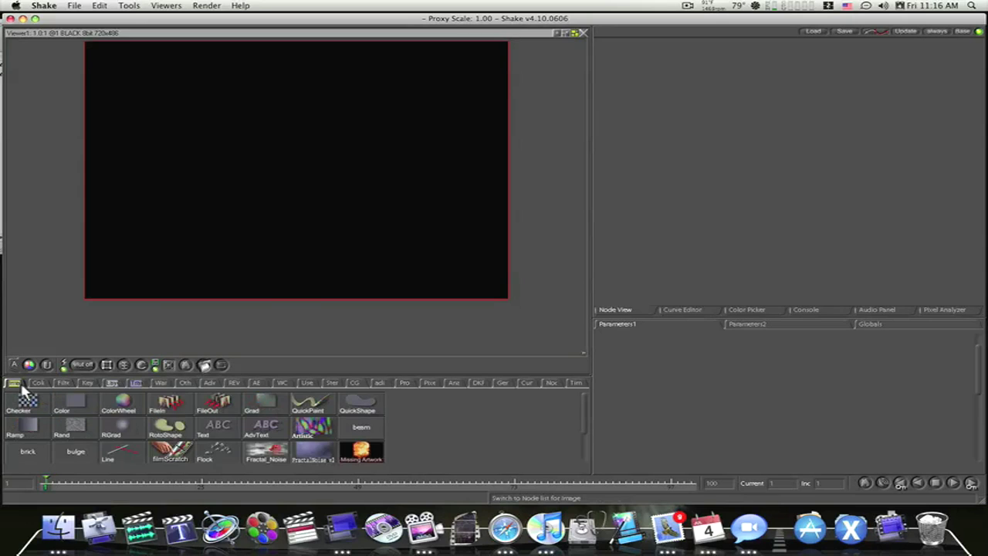
left_click(266, 426)
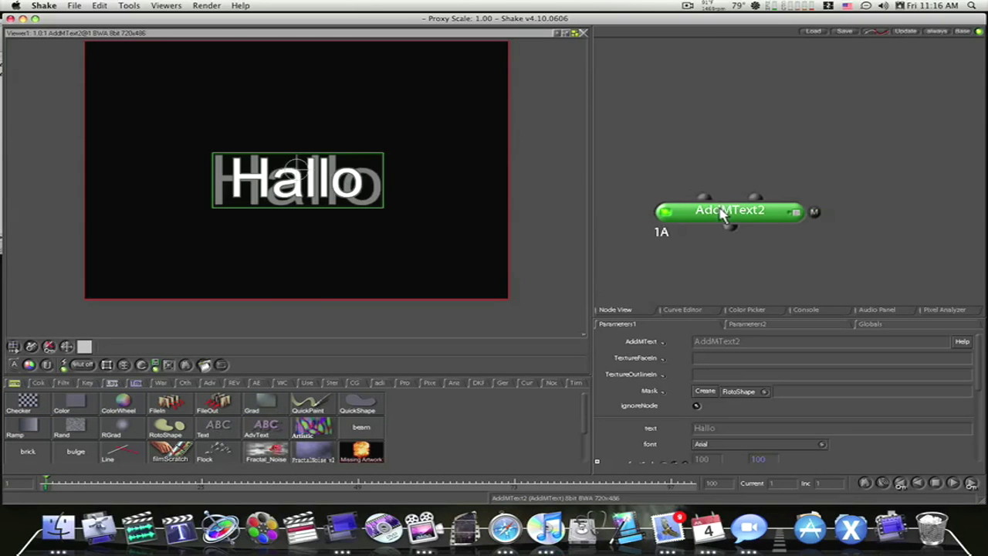
left_click_drag(722, 214, 772, 166)
scroll(834, 234, "down", 3)
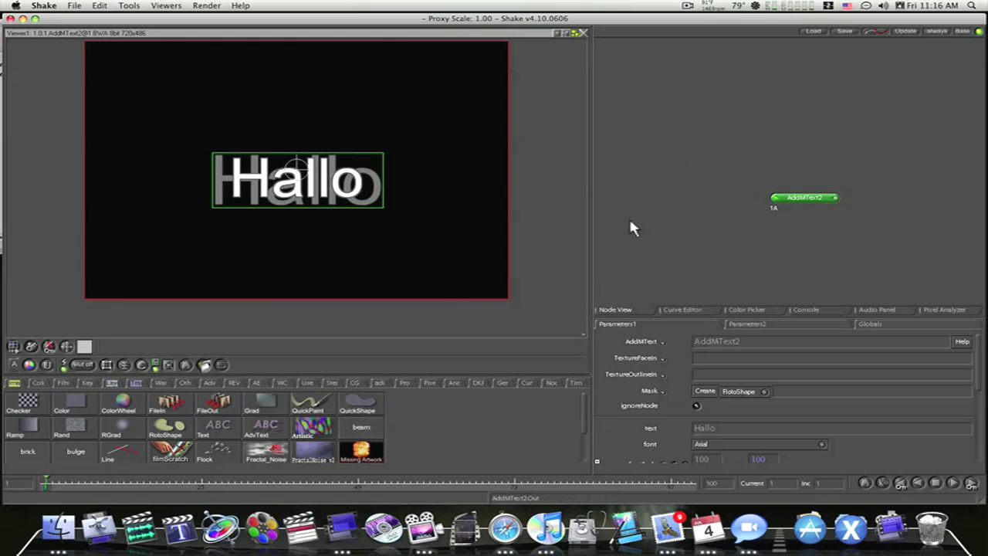
left_click_drag(756, 244, 702, 147)
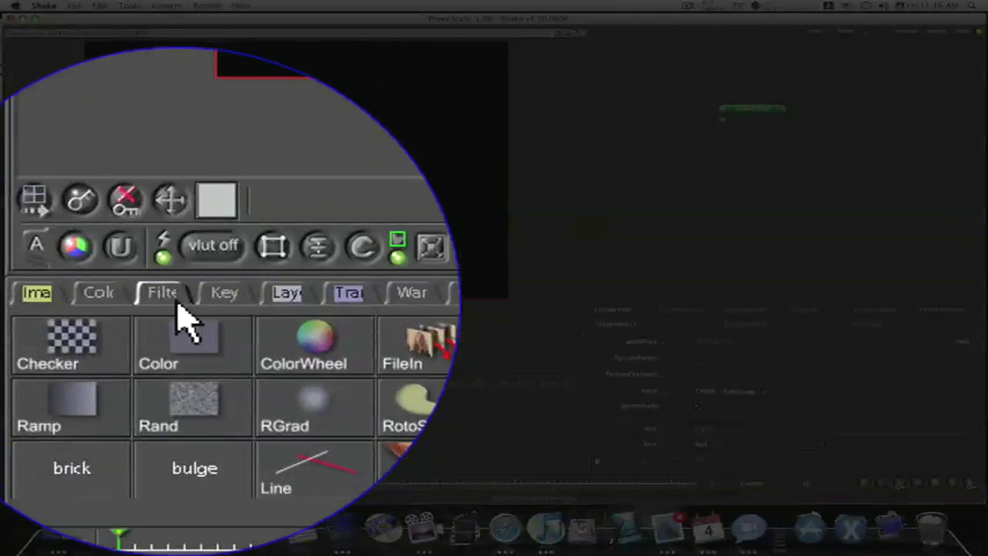
Insert a Blur node beneath AddMText2 and branch an IAdd node off the same text node
left_click(170, 300)
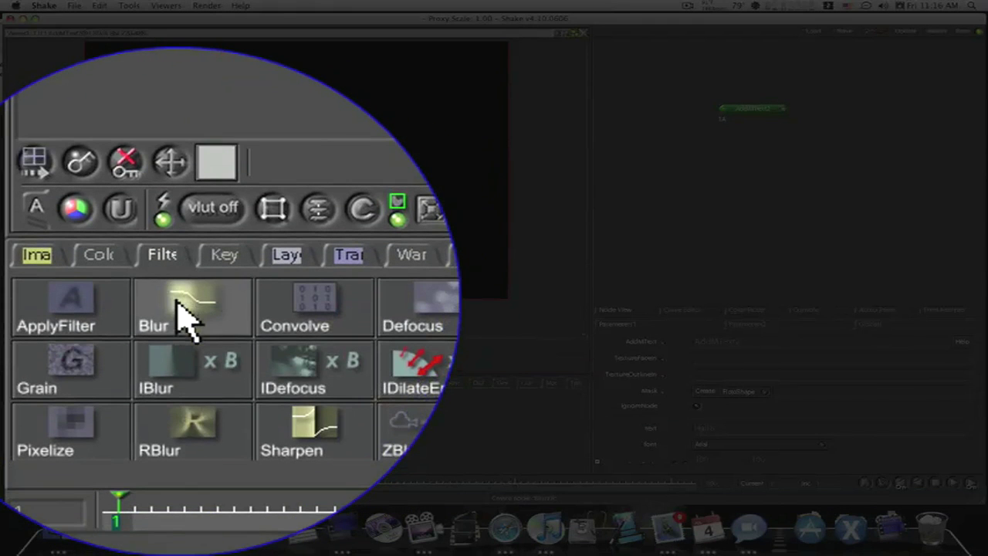
left_click(186, 317)
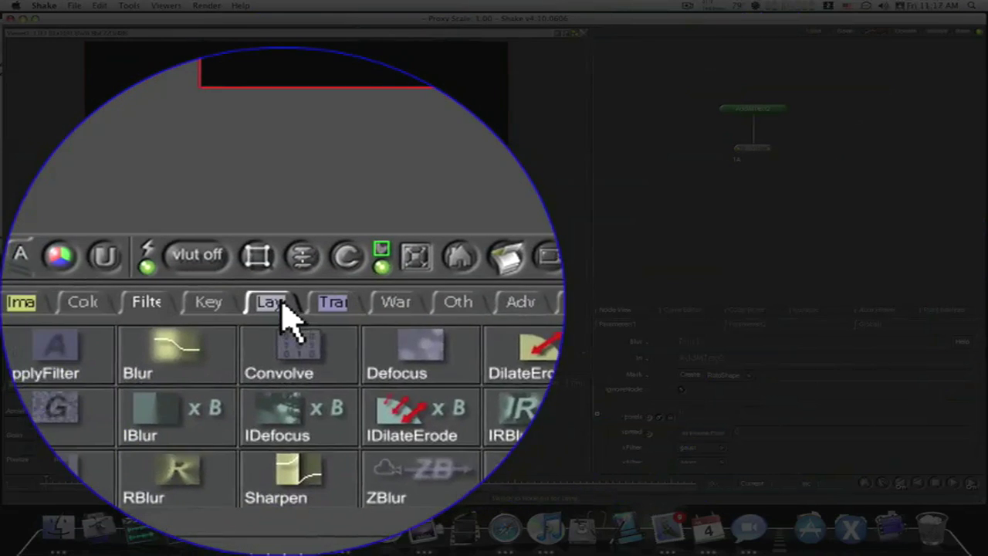
left_click(111, 383)
right_click(318, 274)
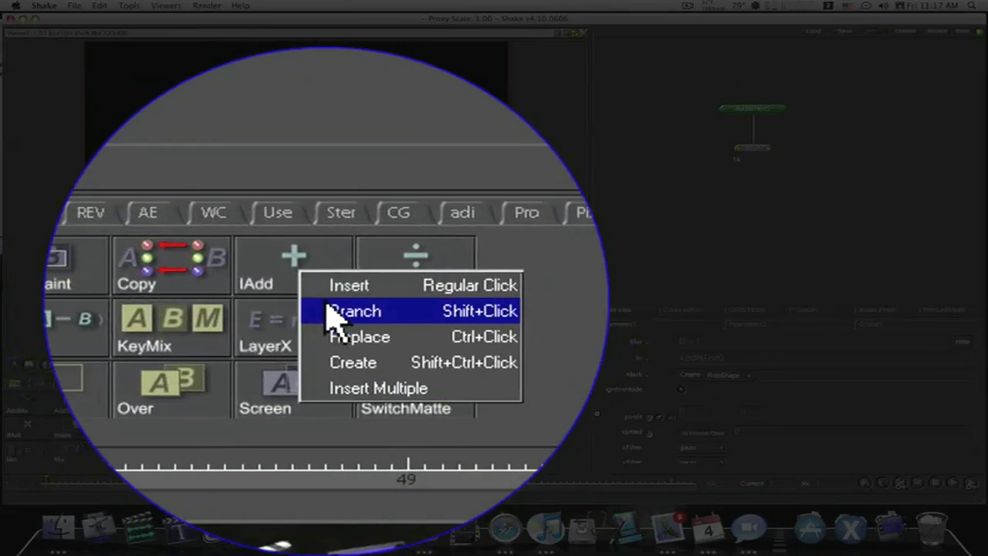
left_click(331, 311)
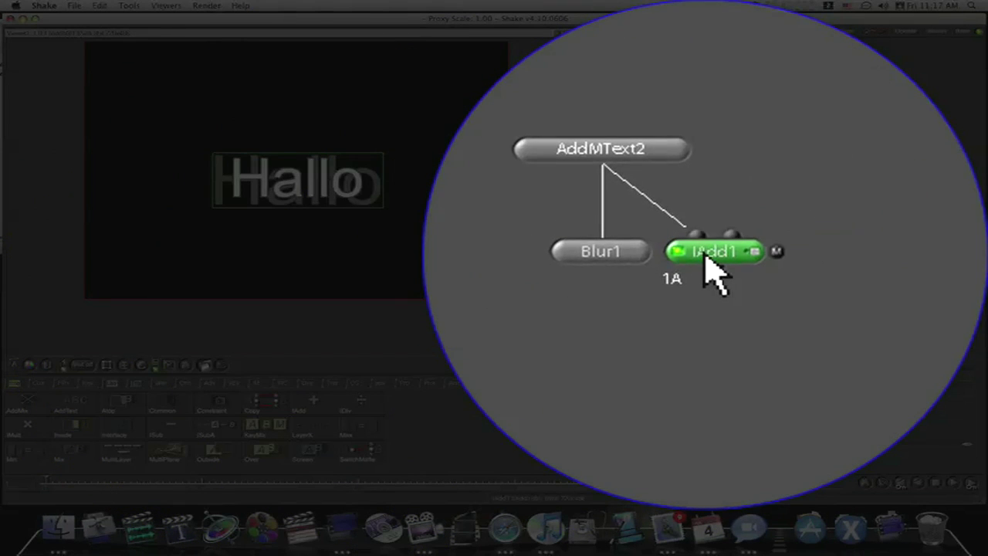
Move IAdd1 below the other nodes and connect Blur1's output to its background input
left_click_drag(791, 147, 717, 168)
left_click_drag(704, 255, 640, 301)
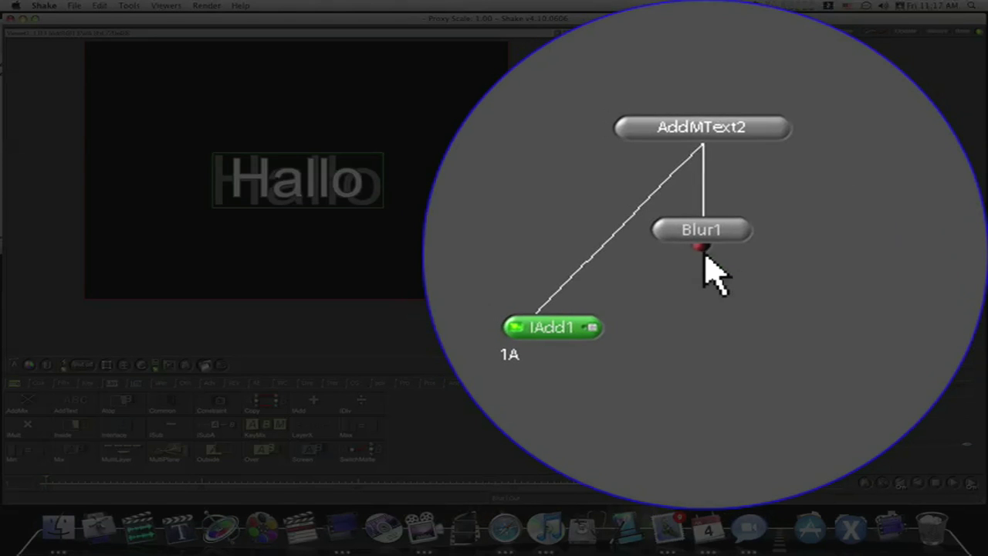
left_click_drag(799, 214, 710, 281)
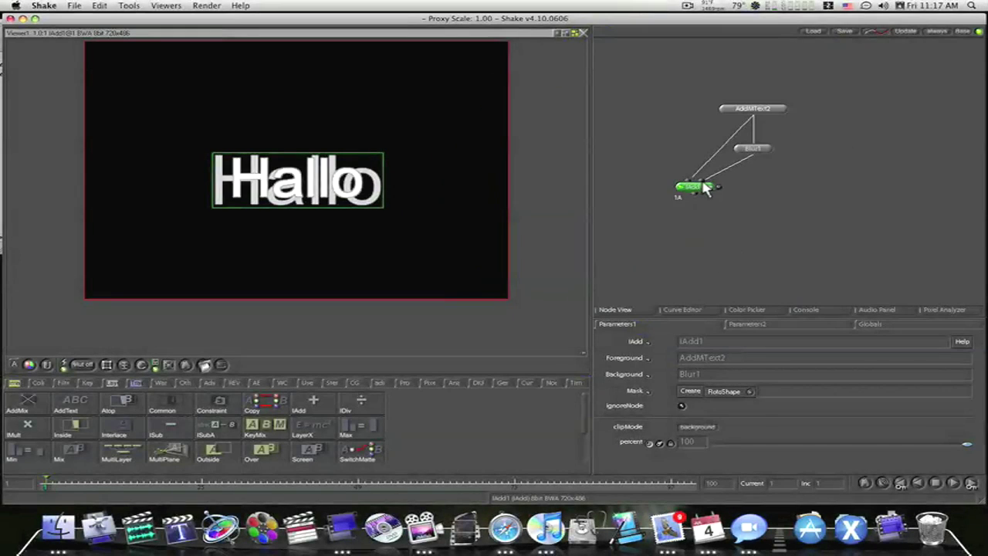
Set the pixels value of Blur1 to 100 so the text glows
left_click(764, 150)
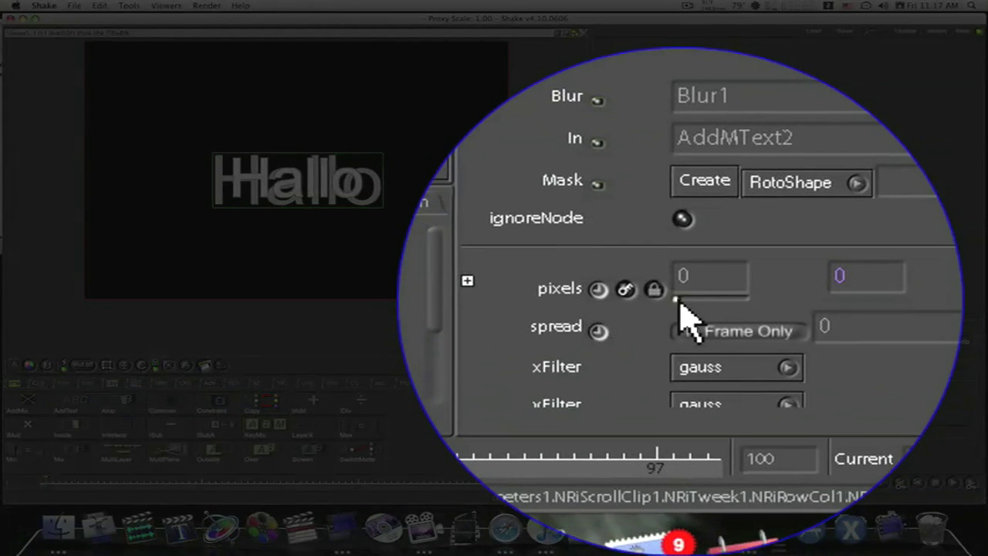
left_click_drag(689, 307, 734, 308)
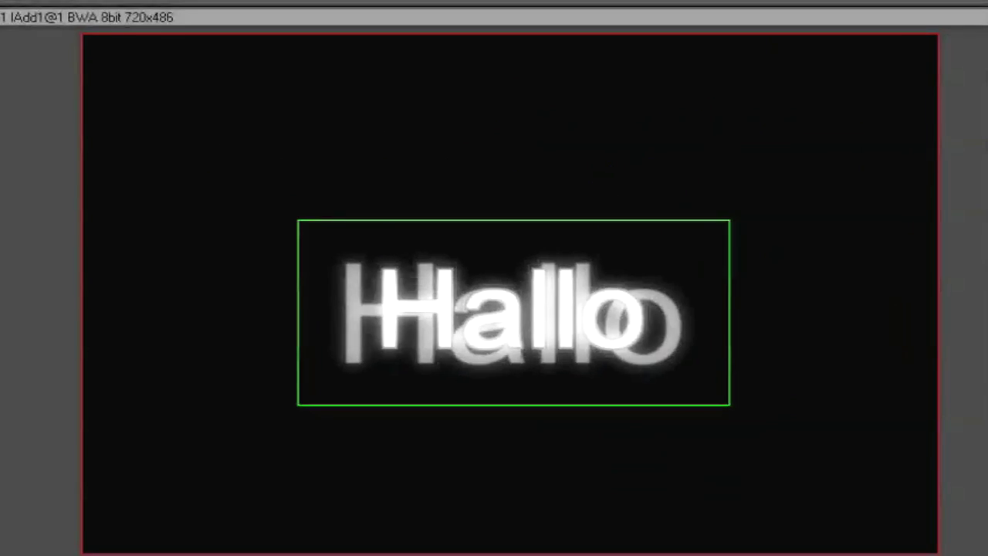
mouse_move(707, 421)
left_mouse_down()
mouse_move(687, 422)
mouse_move(695, 430)
left_mouse_up()
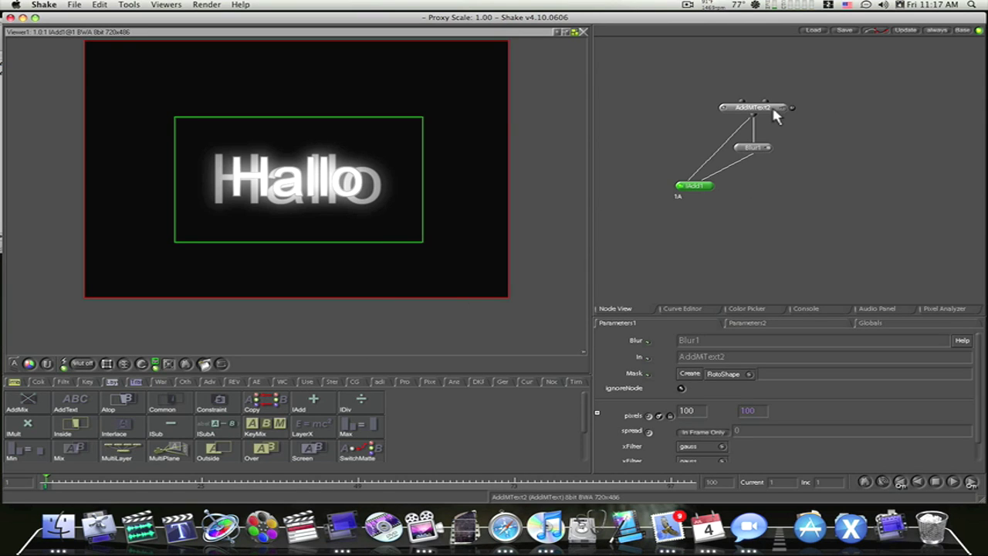
Tidy the node layout, select Blur1 and IAdd1 together, and make a macro from the two nodes
left_click_drag(776, 113, 763, 87)
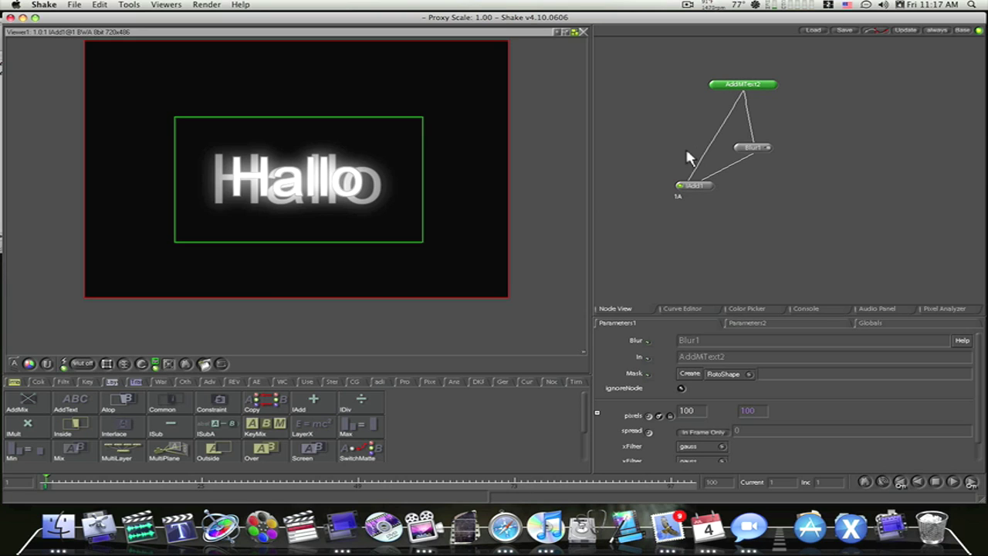
left_click_drag(693, 193, 764, 146)
left_click_drag(688, 101, 793, 235)
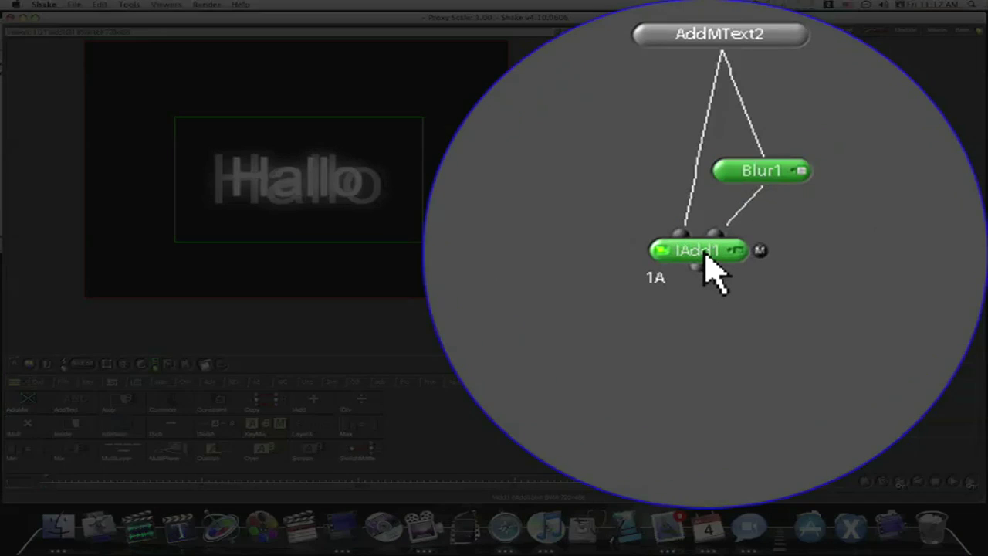
right_click(705, 256)
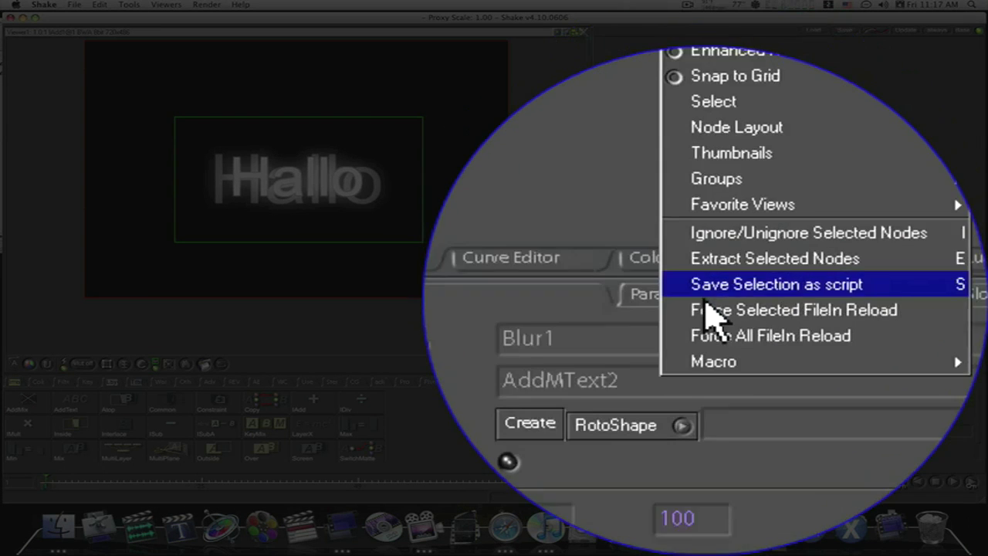
mouse_move(707, 307)
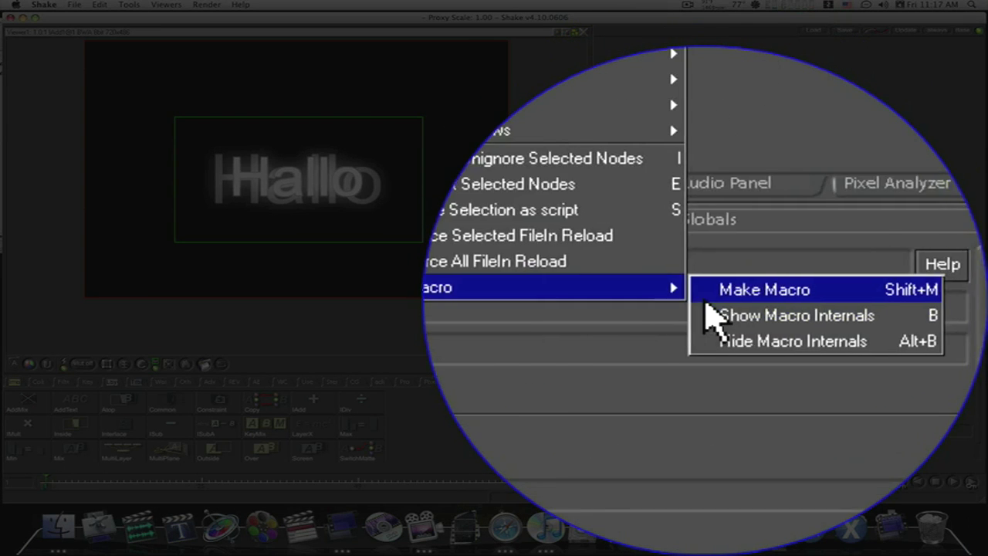
left_click(765, 303)
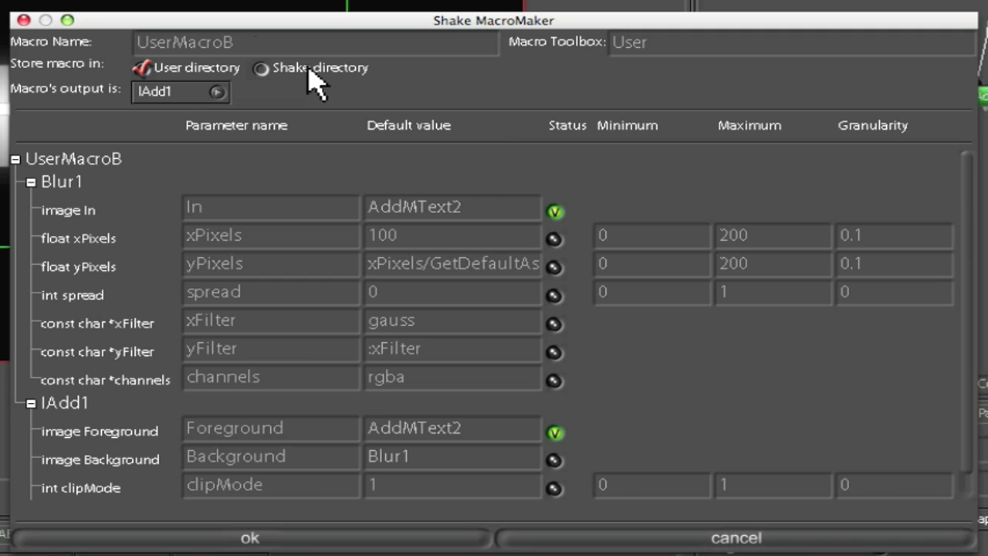
Name the macro Test Blur, accept the substitute name Test_Blur, and expose Blur1's spread parameter
left_click(250, 38)
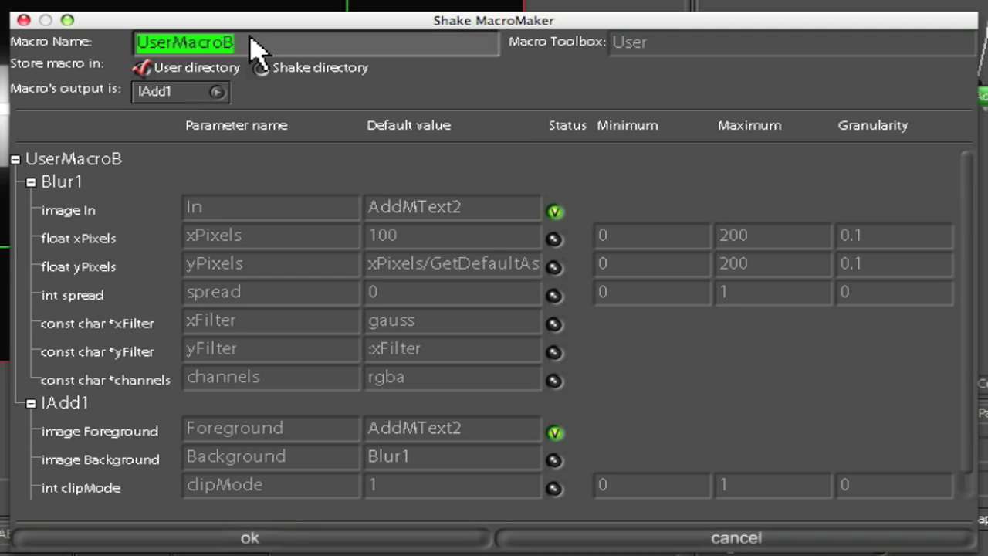
type("Test Blur")
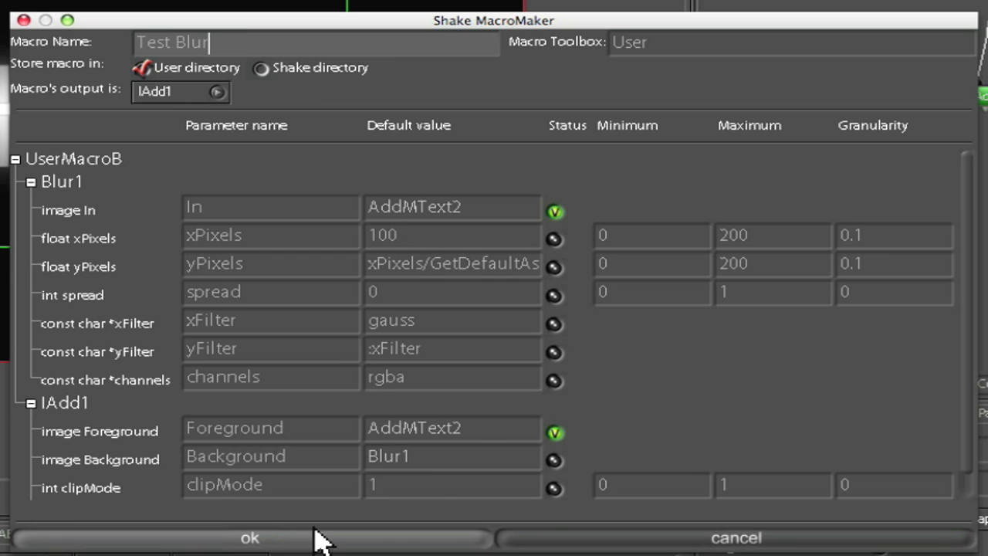
scroll(600, 358, "down", 1)
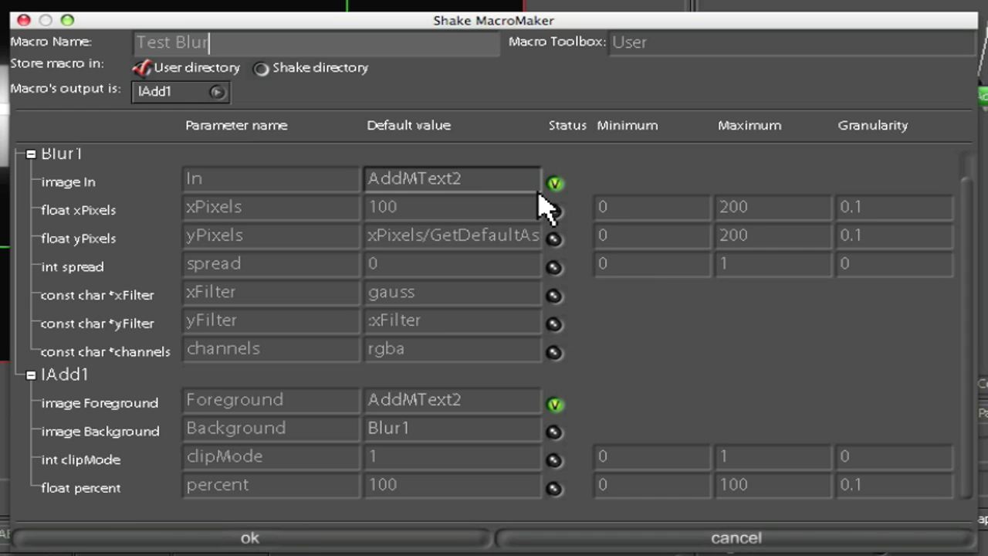
left_click(555, 270)
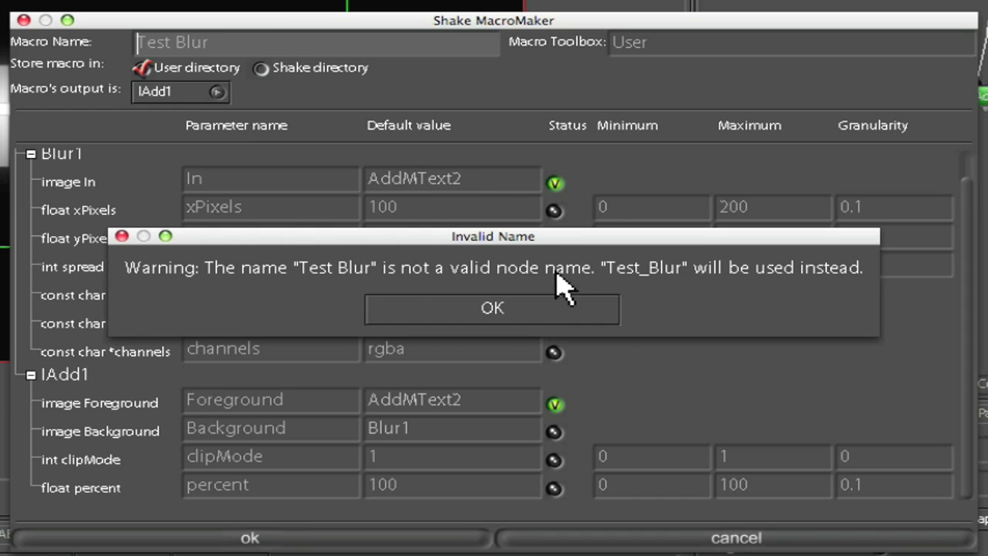
left_click(524, 315)
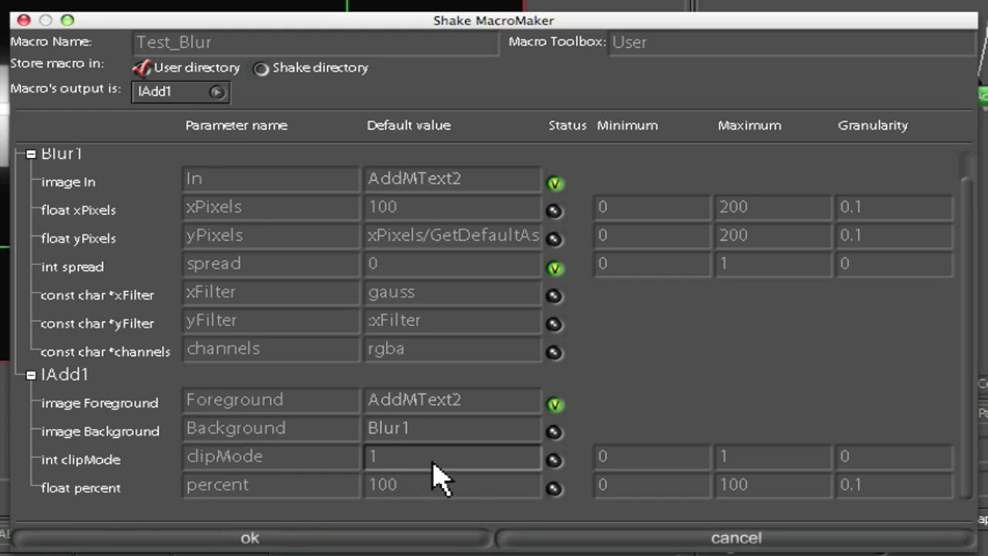
Expose IAdd1's percent and Blur1's xPixels and yPixels parameters, and create the macro
left_click(554, 488)
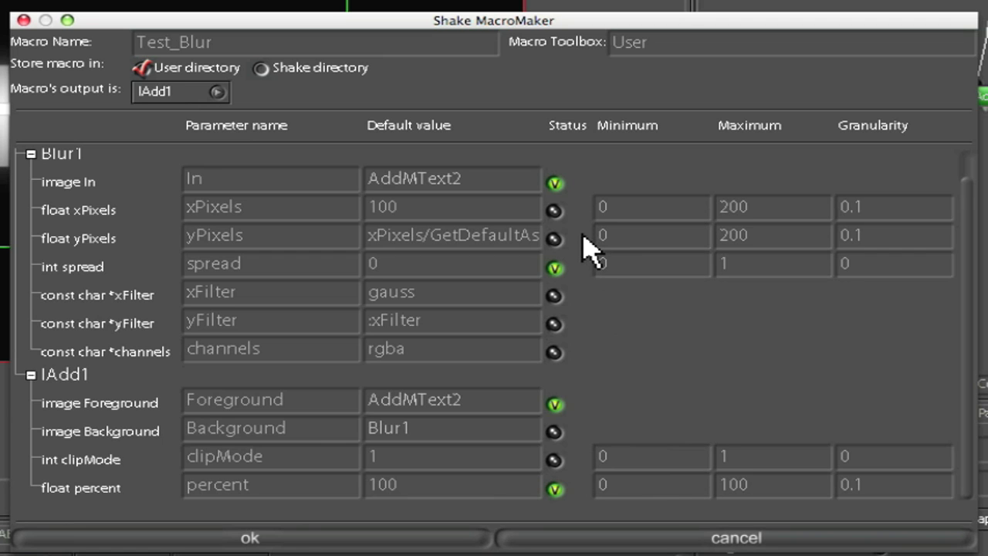
left_click(554, 210)
left_click(554, 238)
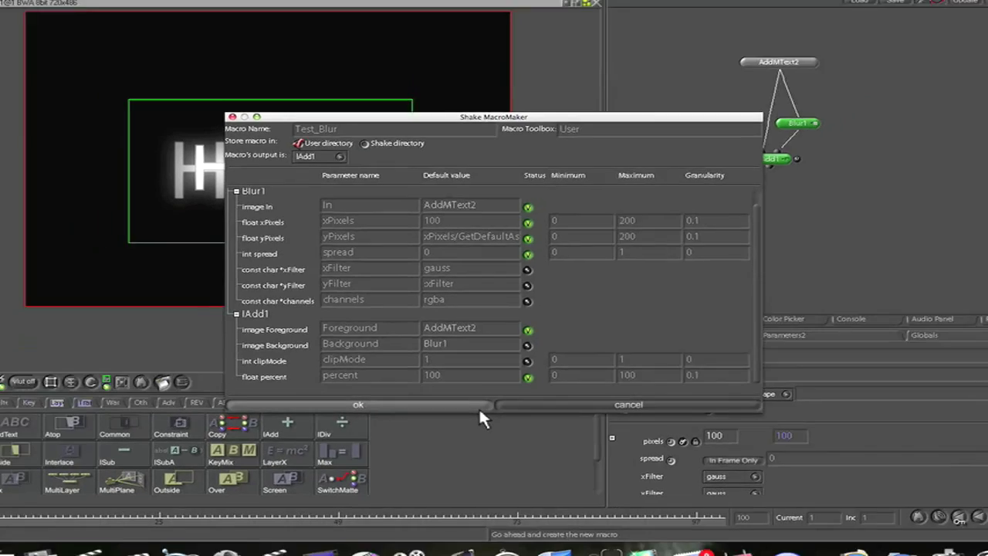
left_click(467, 537)
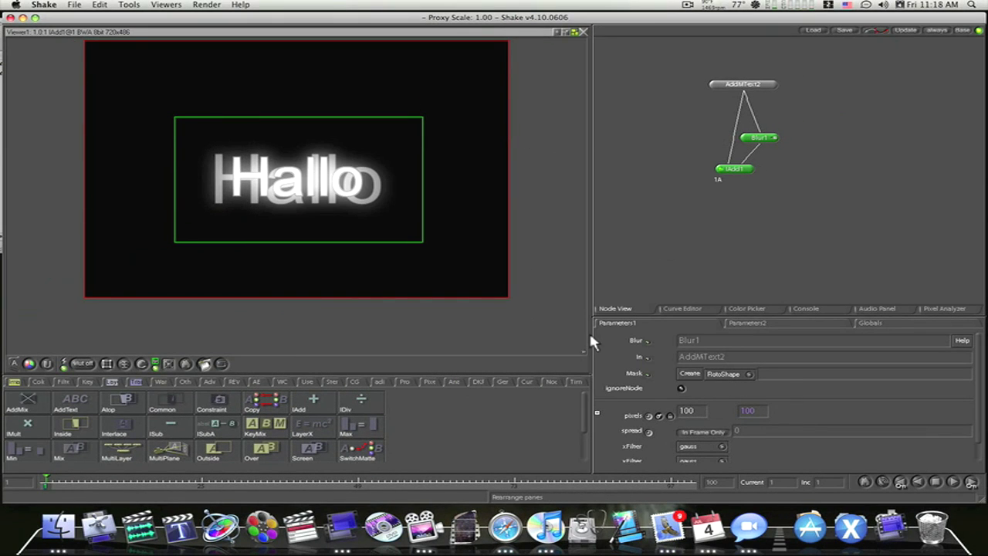
Find the Test_Blur macro in the User toolbox, add it as an unconnected node, and move it to free space below the tree
left_click(188, 384)
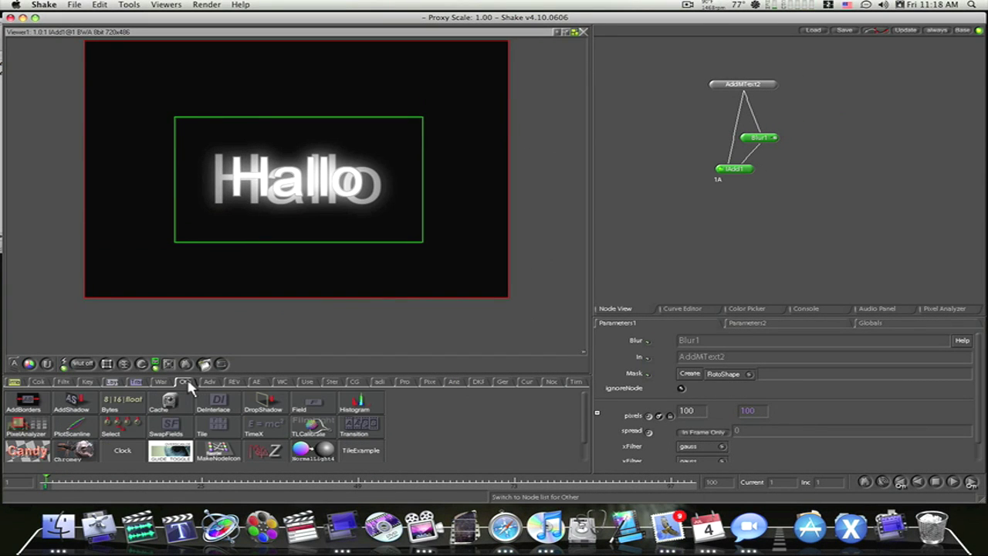
scroll(209, 400, "down", 1)
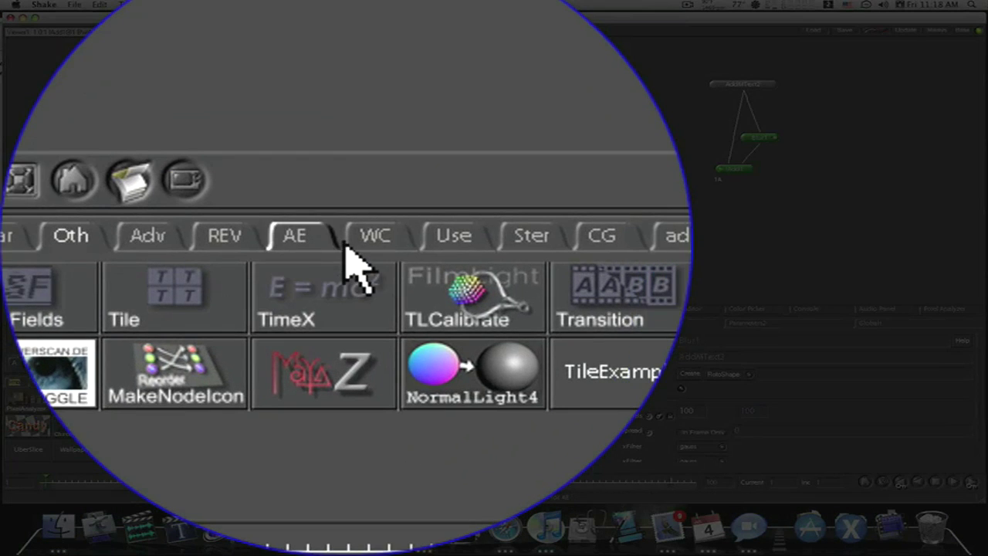
left_click(303, 382)
scroll(347, 259, "down", 2)
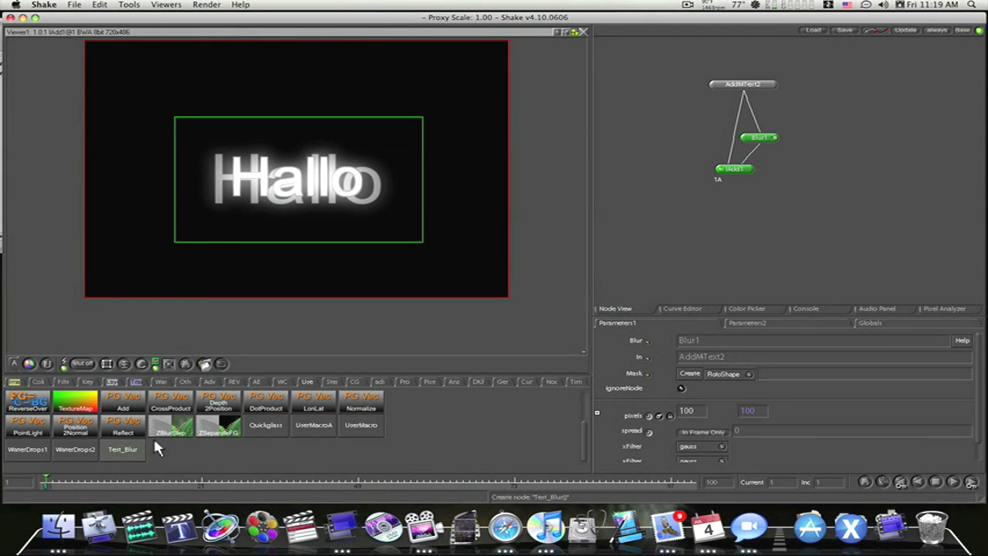
left_click(720, 266)
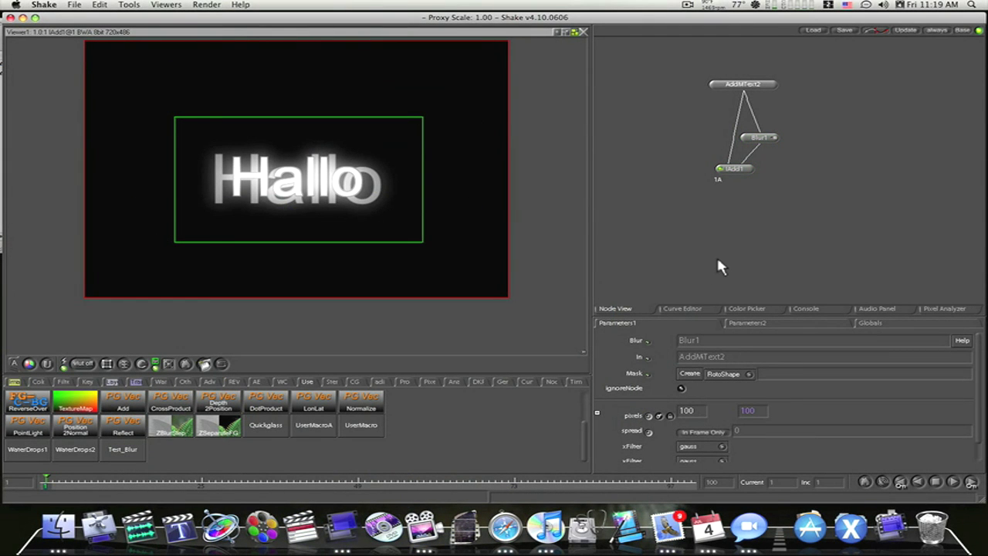
left_click(117, 452)
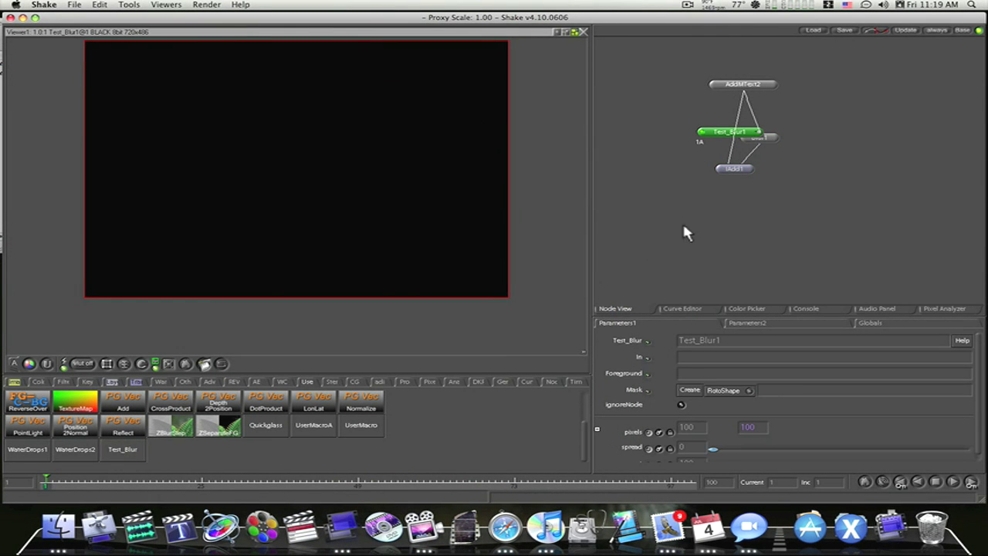
left_click_drag(728, 139, 658, 242)
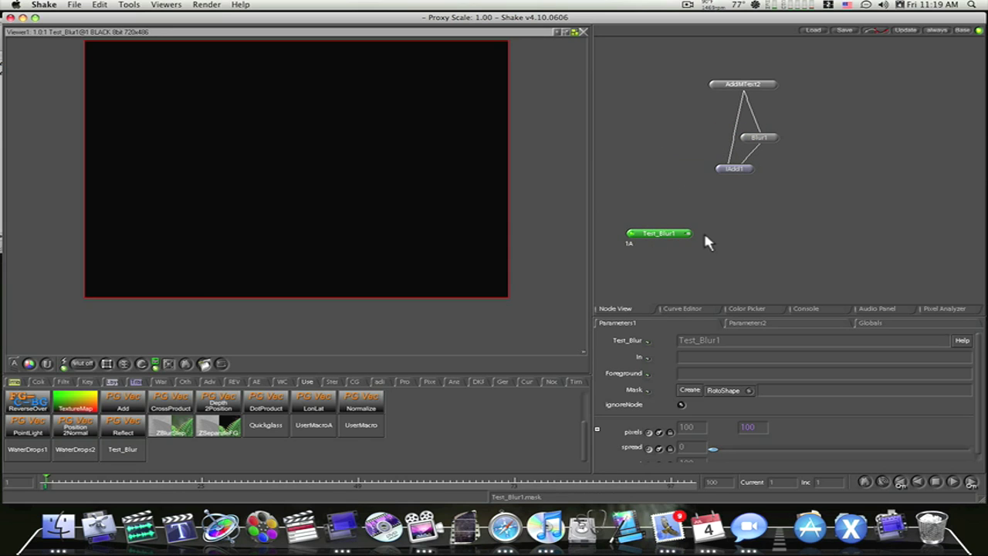
Show the macro internals of the Test_Blur1 node
right_click(686, 236)
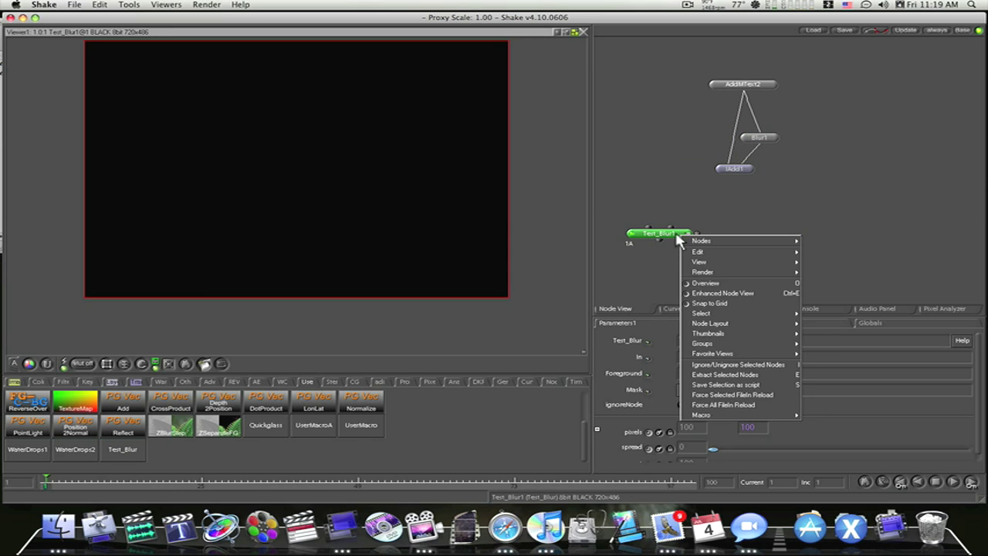
mouse_move(772, 416)
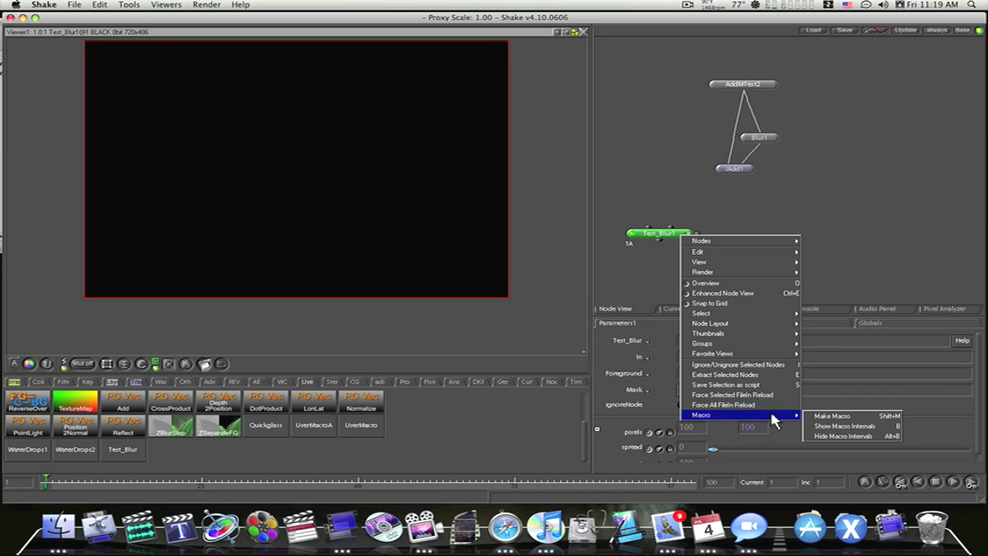
left_click(832, 425)
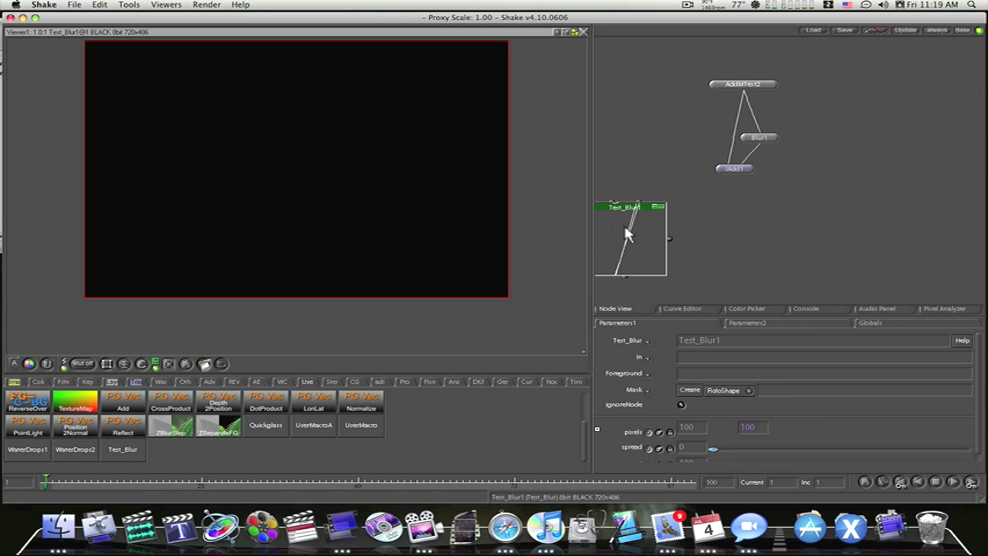
Close the Test_Blur1 macro internals and reroute AddMText2's two connections from IAdd1 and Blur1 to the macro's In and Foreground inputs
left_click(658, 206)
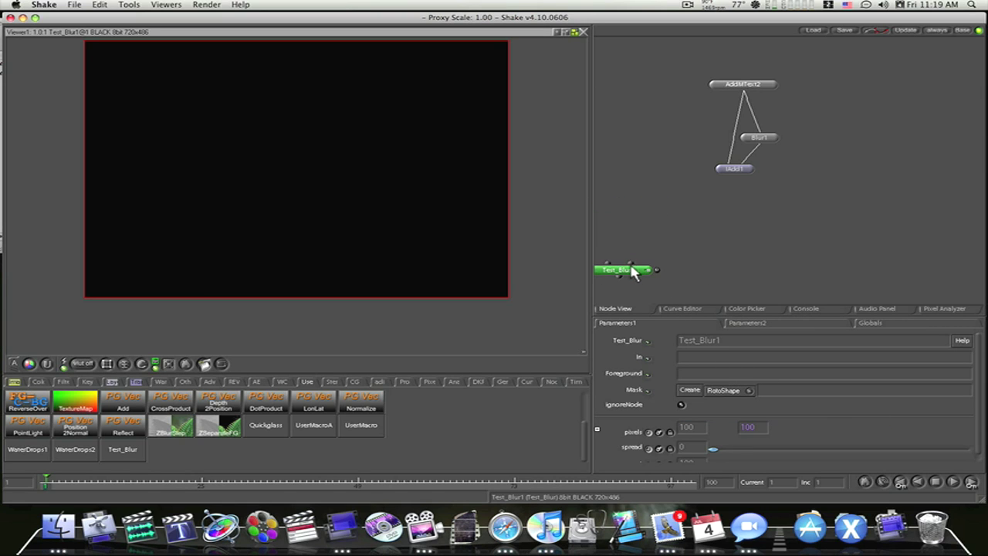
left_click_drag(633, 269, 709, 233)
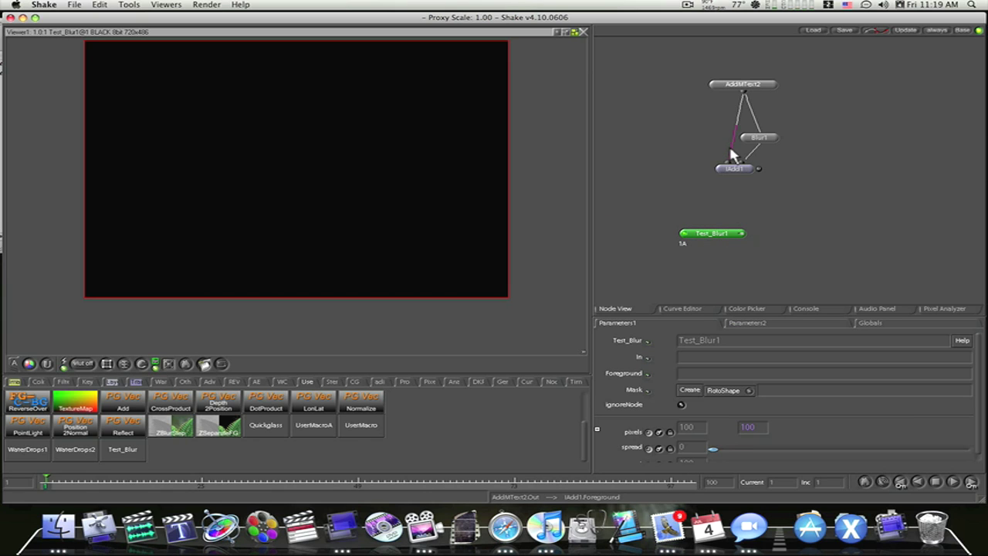
left_click_drag(728, 151, 704, 232)
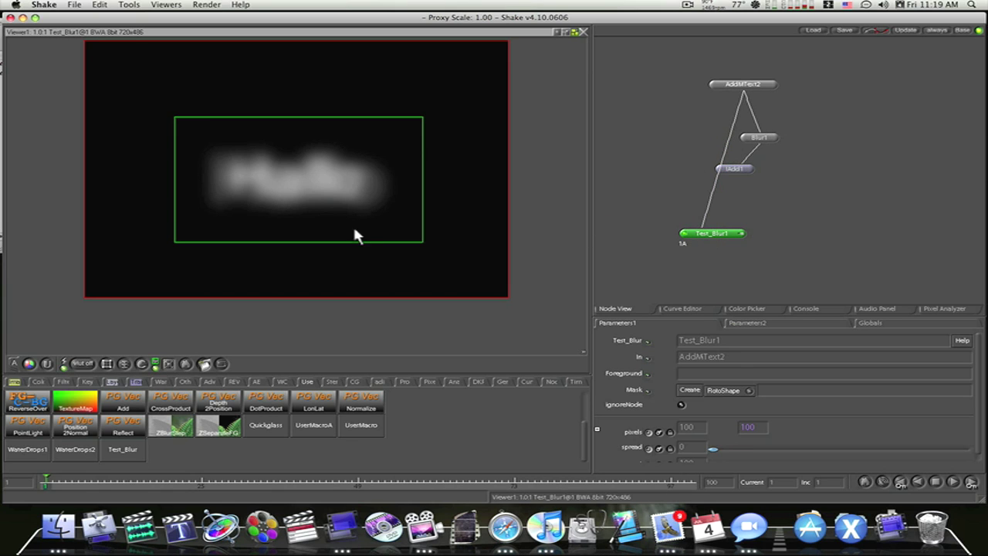
left_click_drag(762, 86, 723, 239)
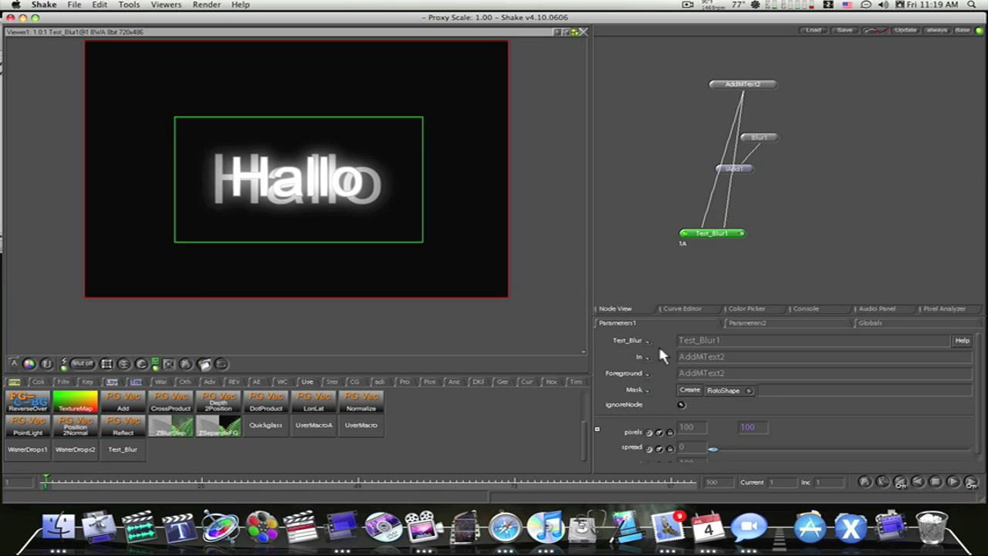
Expand Test_Blur1's pixels parameter and lower xPixels and yPixels to 98.1
scroll(809, 403, "down", 1)
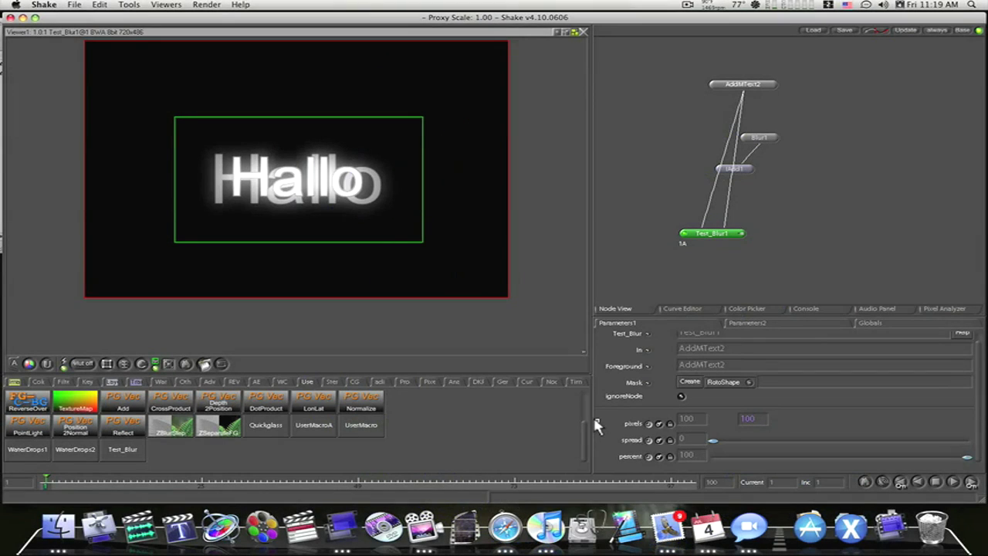
left_click(599, 420)
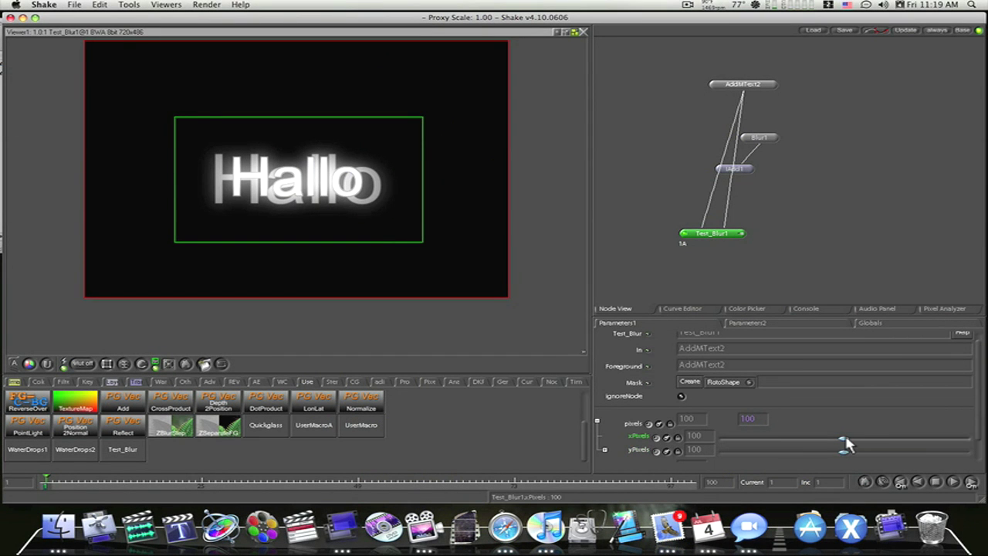
mouse_move(847, 446)
left_mouse_down()
mouse_move(862, 443)
mouse_move(779, 448)
mouse_move(867, 448)
mouse_move(811, 444)
mouse_move(843, 449)
left_mouse_up()
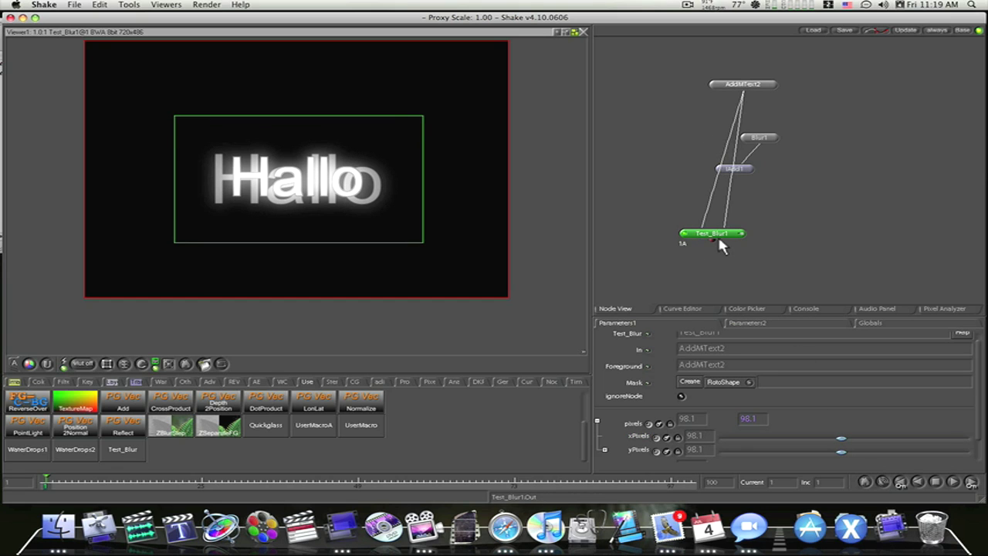
Move the Test_Blur1 node up beside the IAdd1 node, below AddMText2
left_click_drag(721, 246, 681, 165)
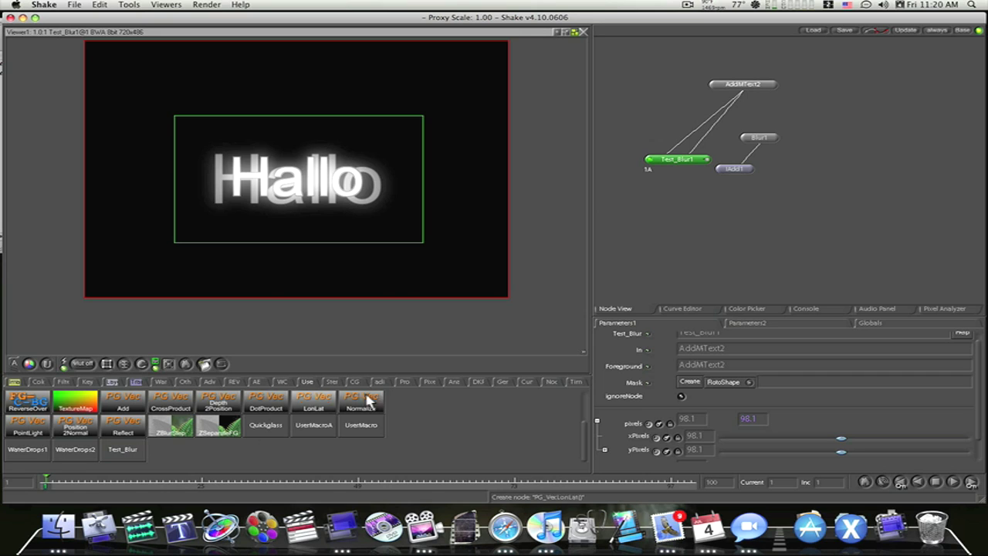
left_click_drag(759, 143, 747, 169)
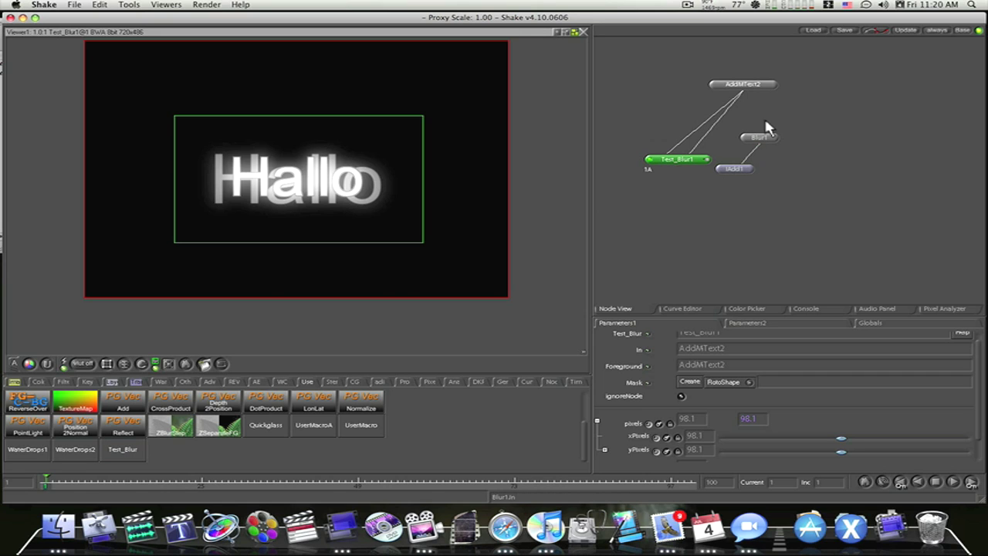